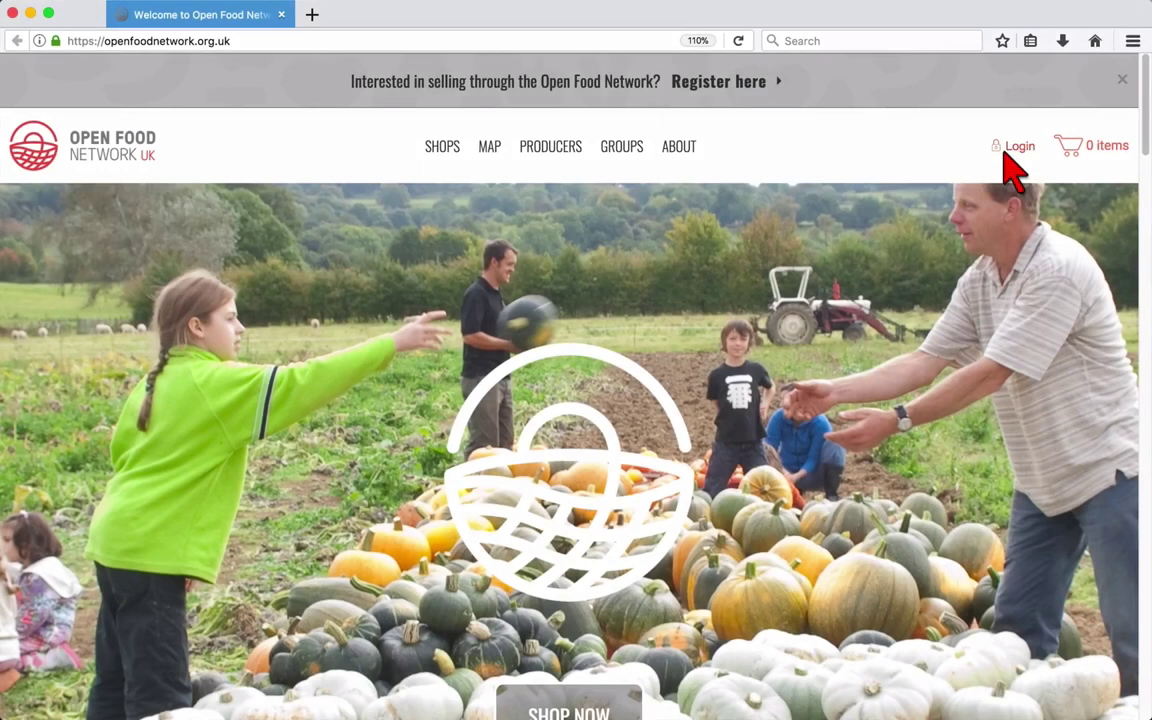
Open the login form from the homepage header.
left_click(1012, 148)
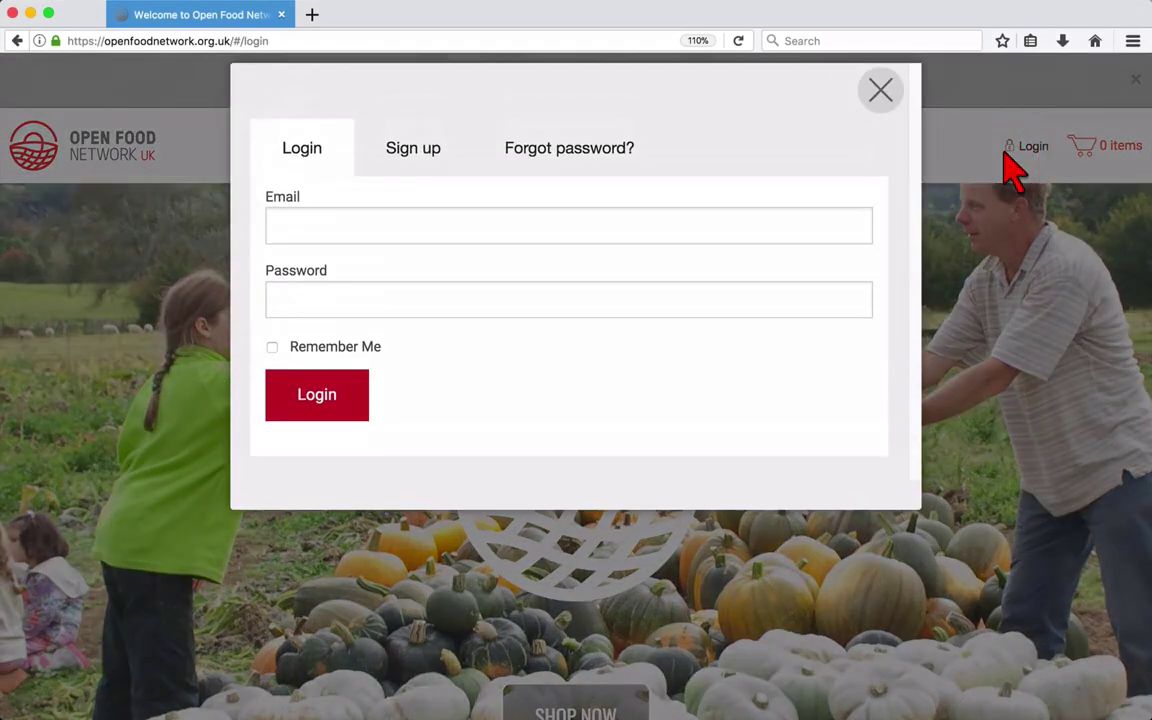
Sign in with the account e-mail address and password.
left_click(679, 231)
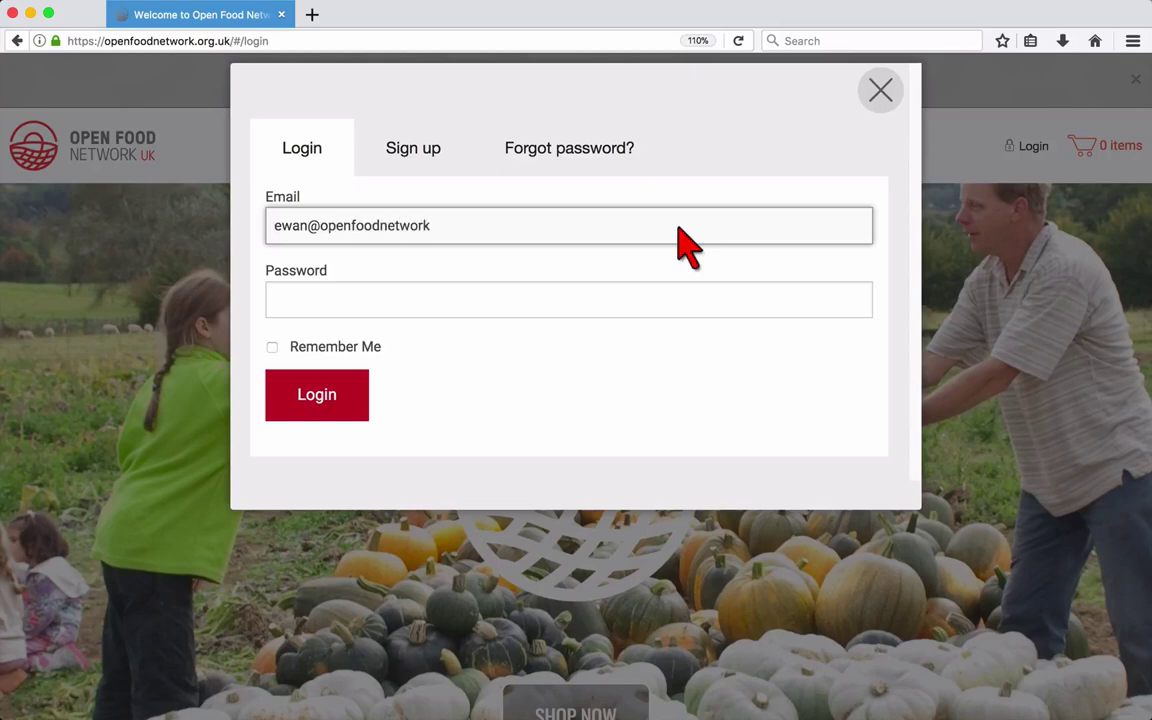
left_click(572, 306)
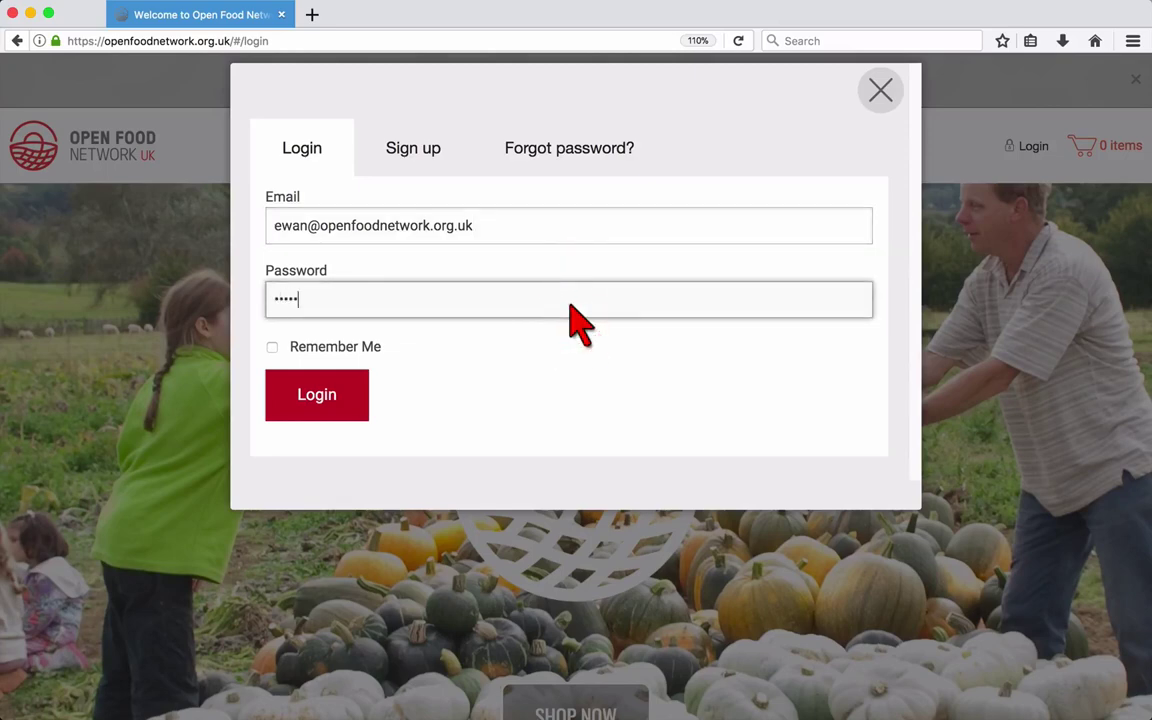
left_click(318, 401)
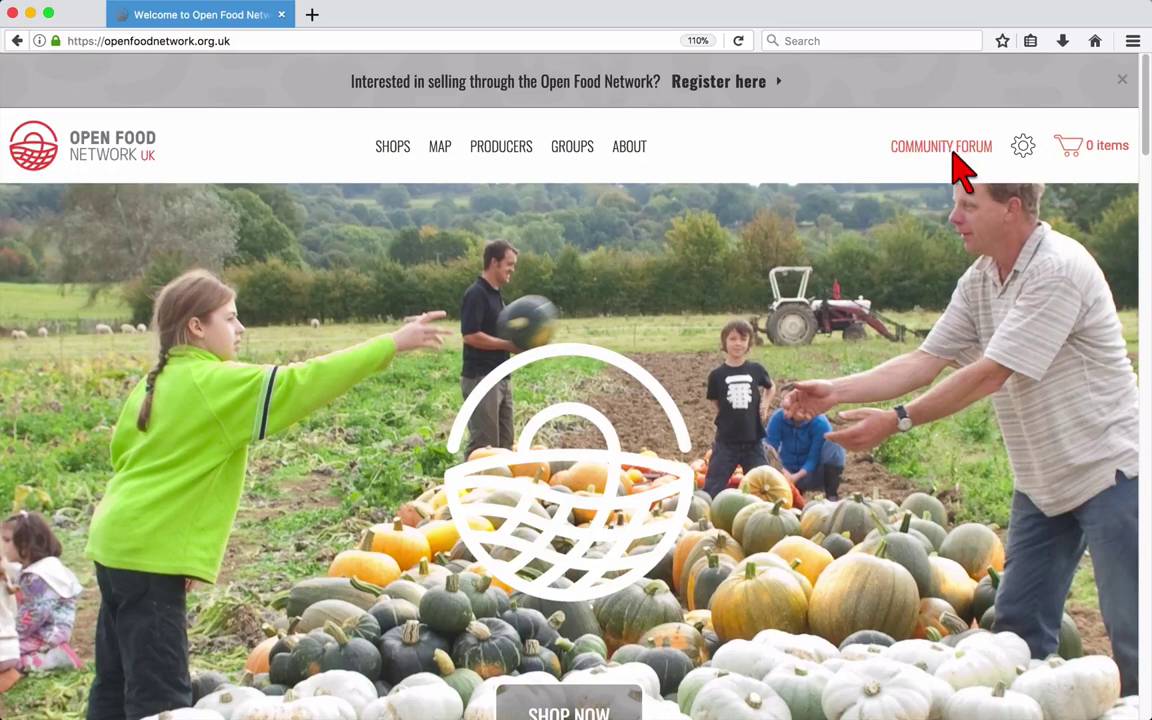
Go to Administration from the gear menu, reaching Example Enterprise's Primary Details.
mouse_move(1023, 150)
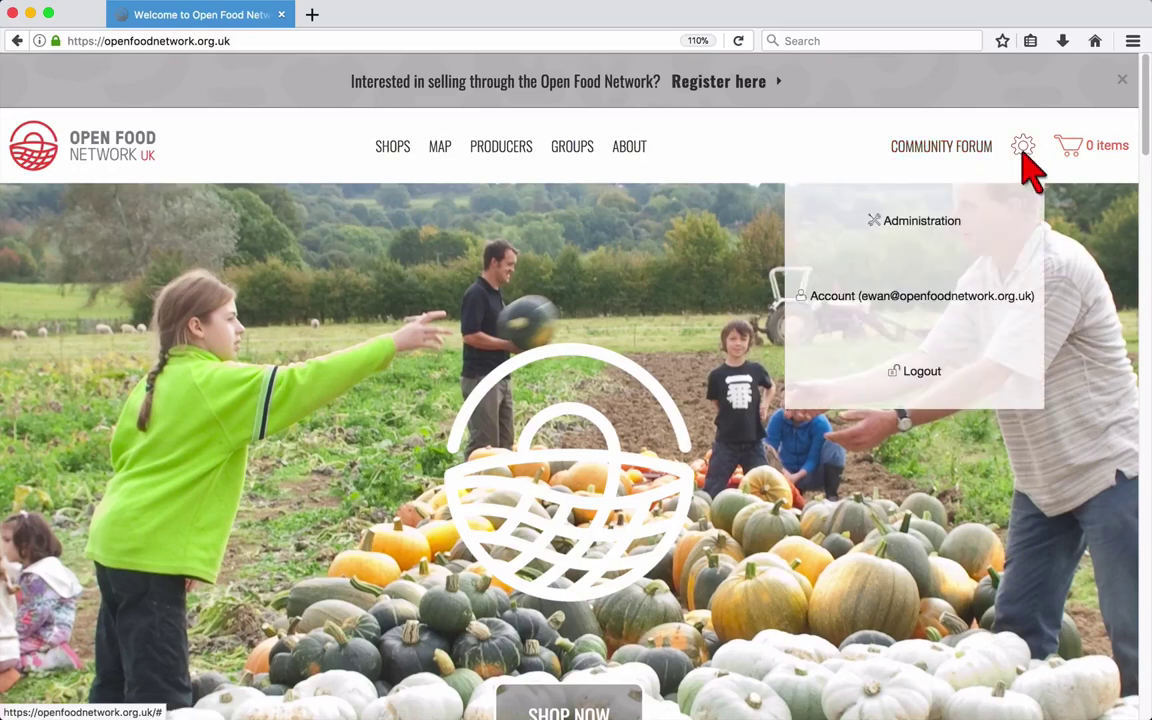
left_click(984, 224)
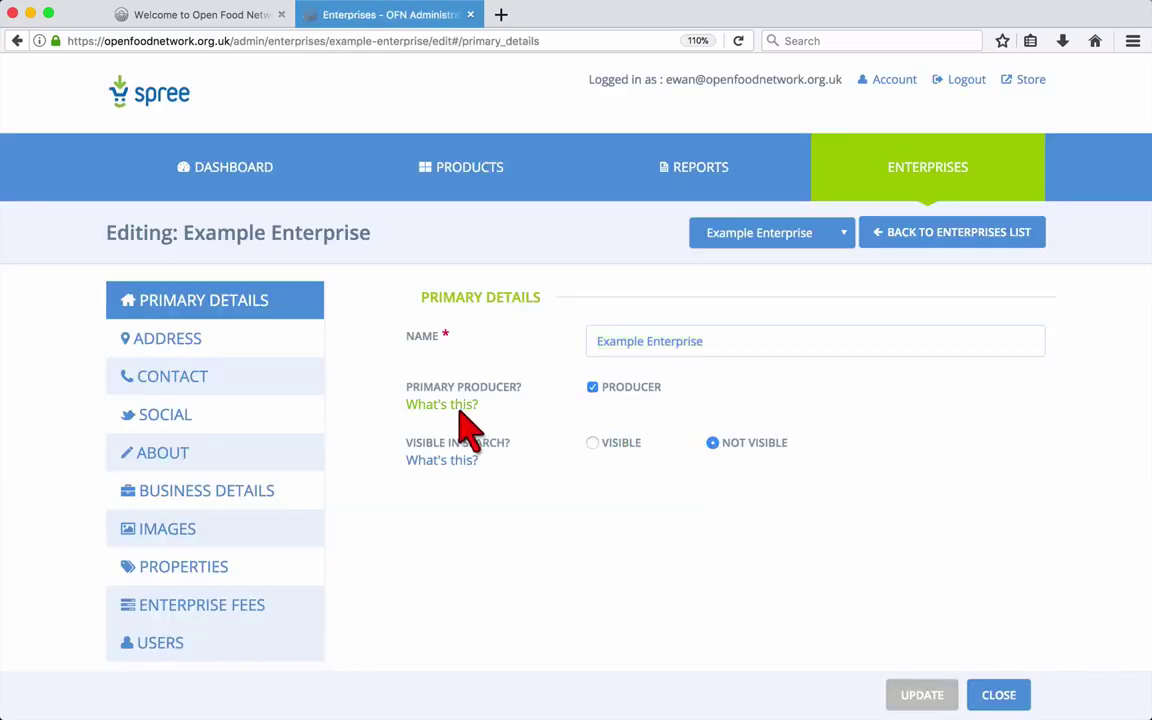
Read the producer and search-visibility help notes, then show the Address section.
mouse_move(460, 410)
mouse_move(466, 463)
left_click(299, 345)
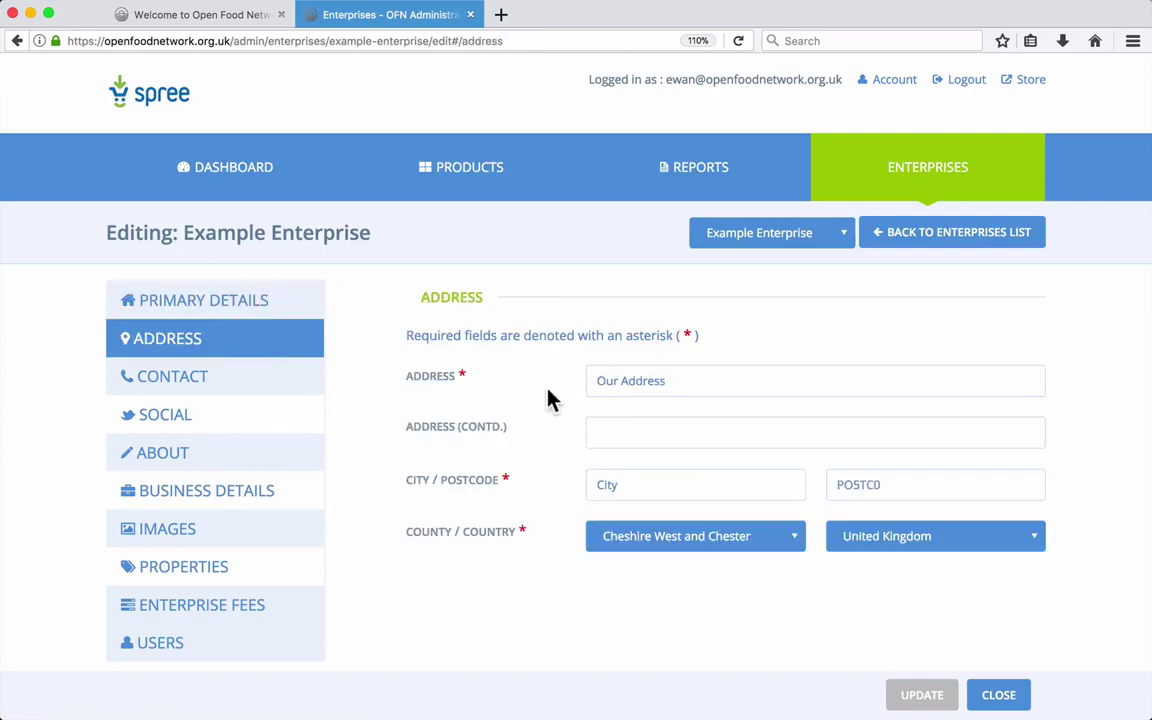
Replace the placeholder street, city and postcode with new values.
left_click(666, 384)
double_click(679, 386)
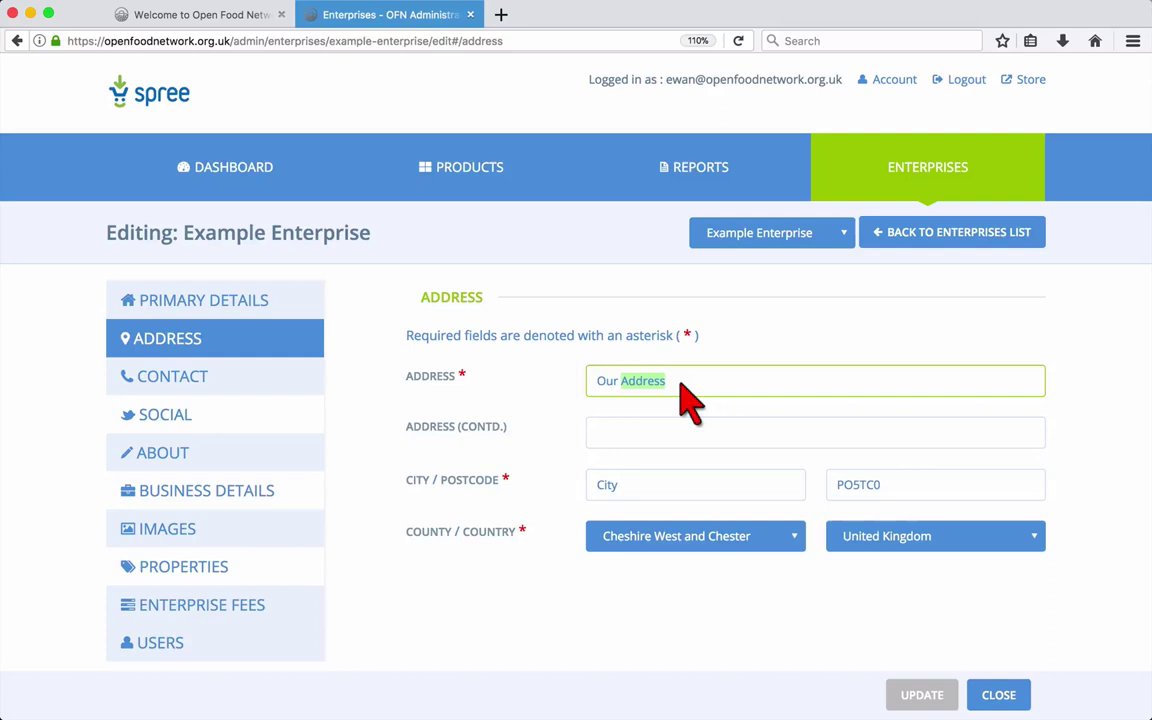
type("Burton Road")
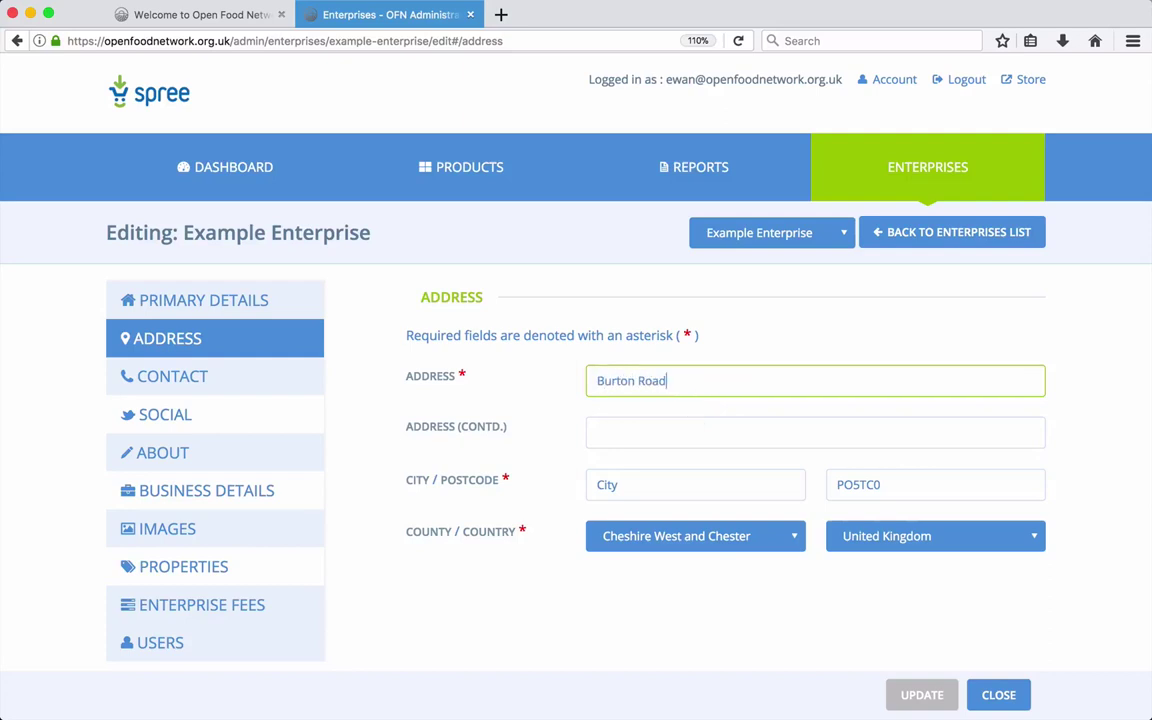
left_click(634, 484)
type("Manchester")
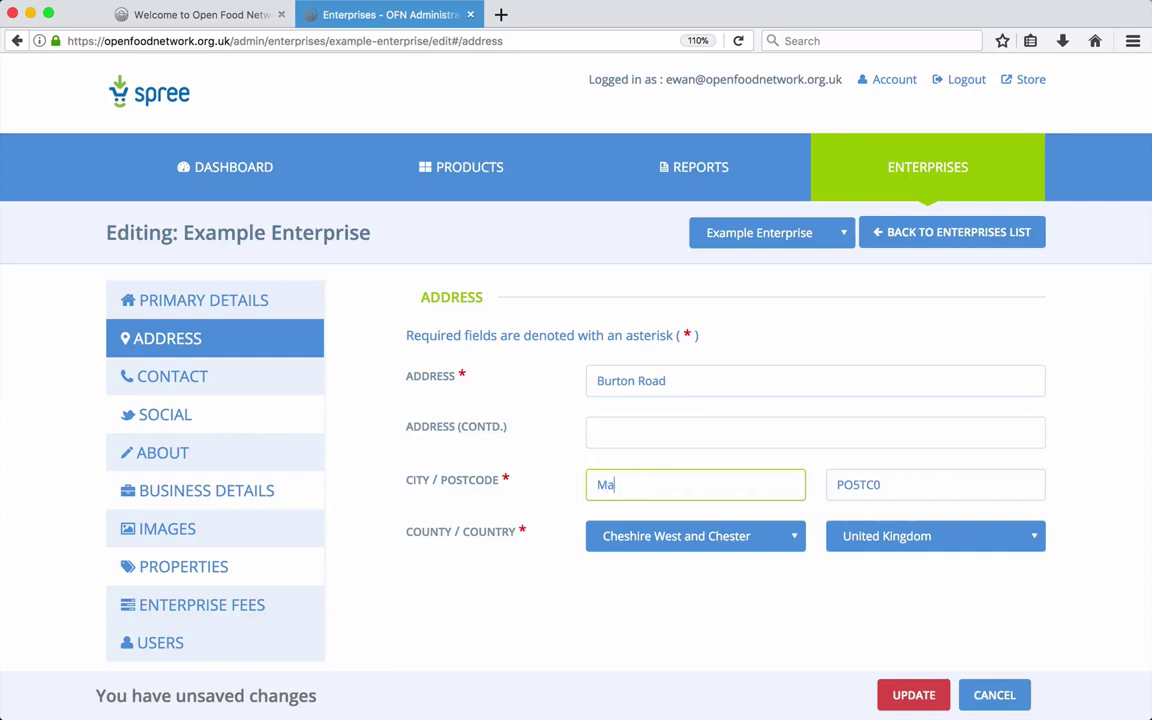
double_click(845, 484)
type("M202LW")
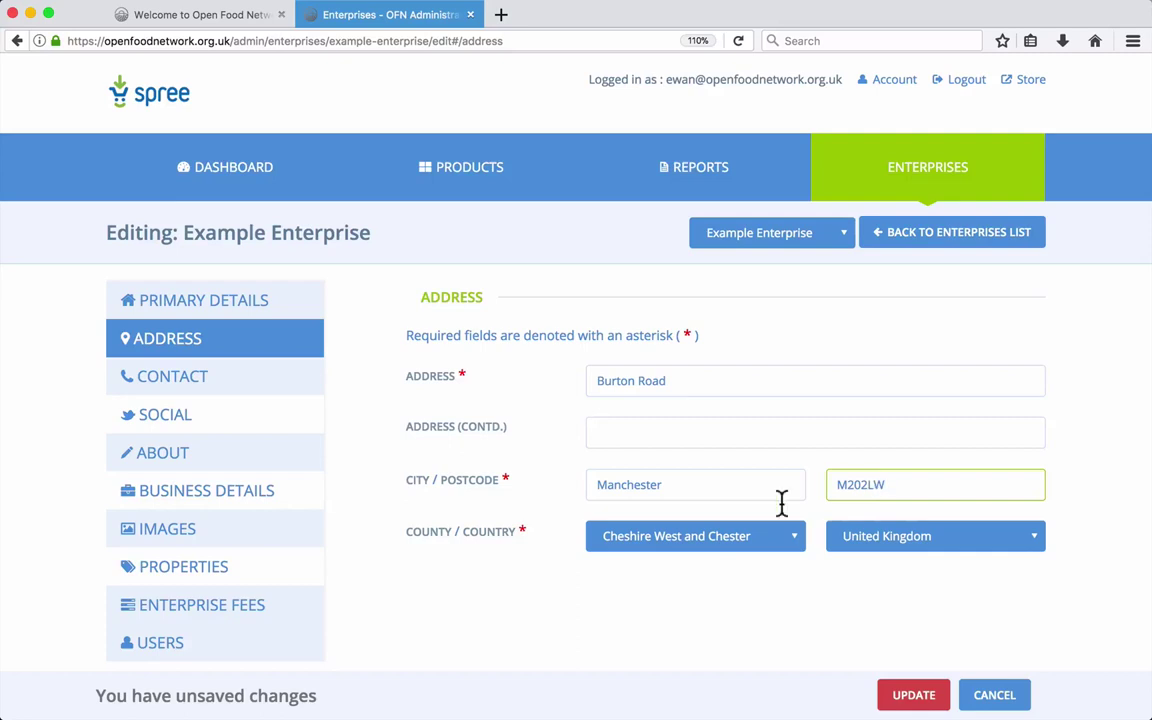
Set the county to Greater Manchester, keep United Kingdom, and save the address.
left_click(740, 543)
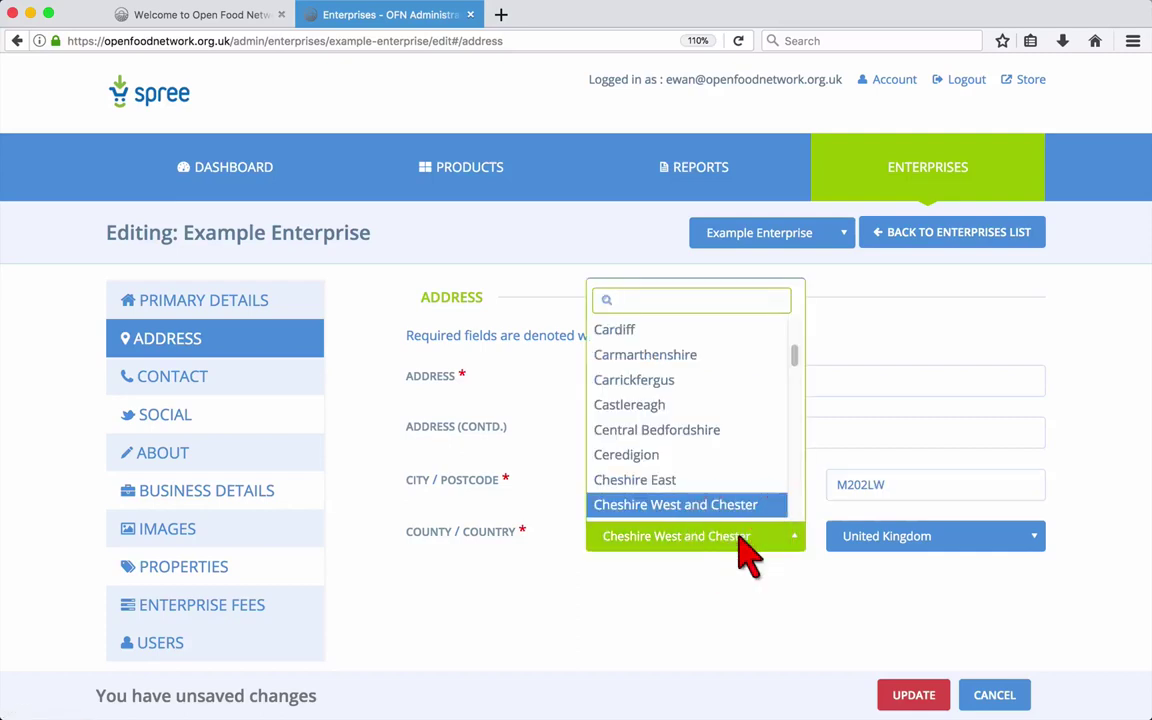
type("man")
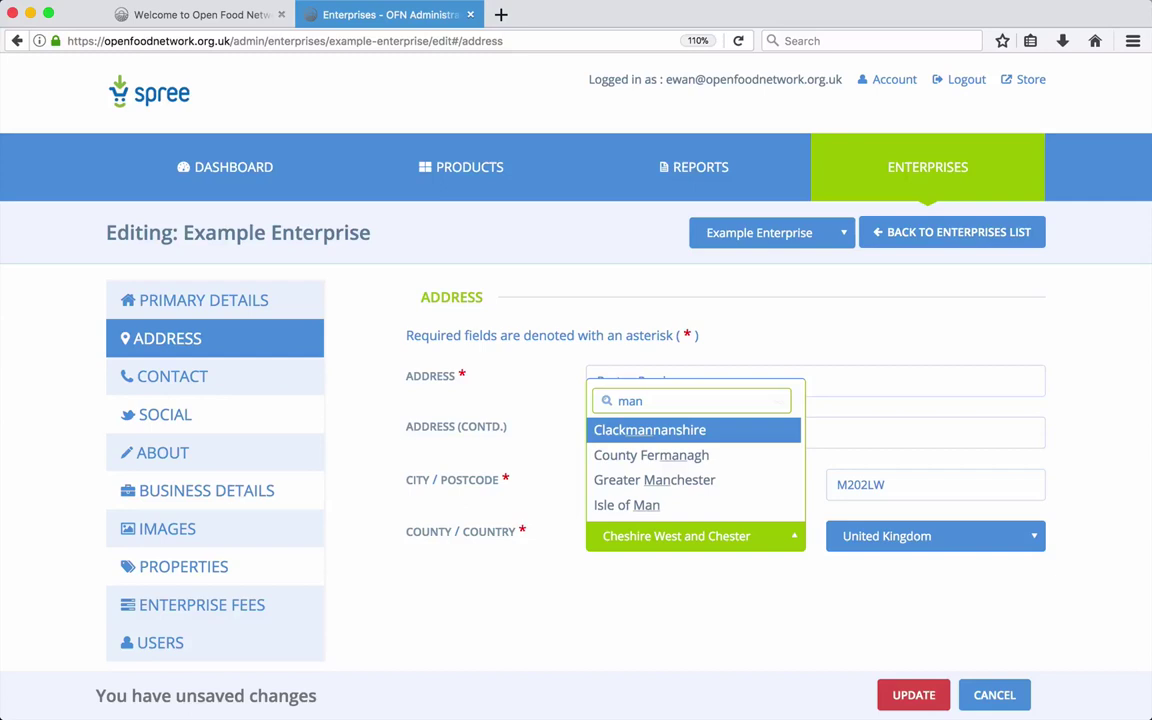
left_click(675, 481)
left_click(858, 548)
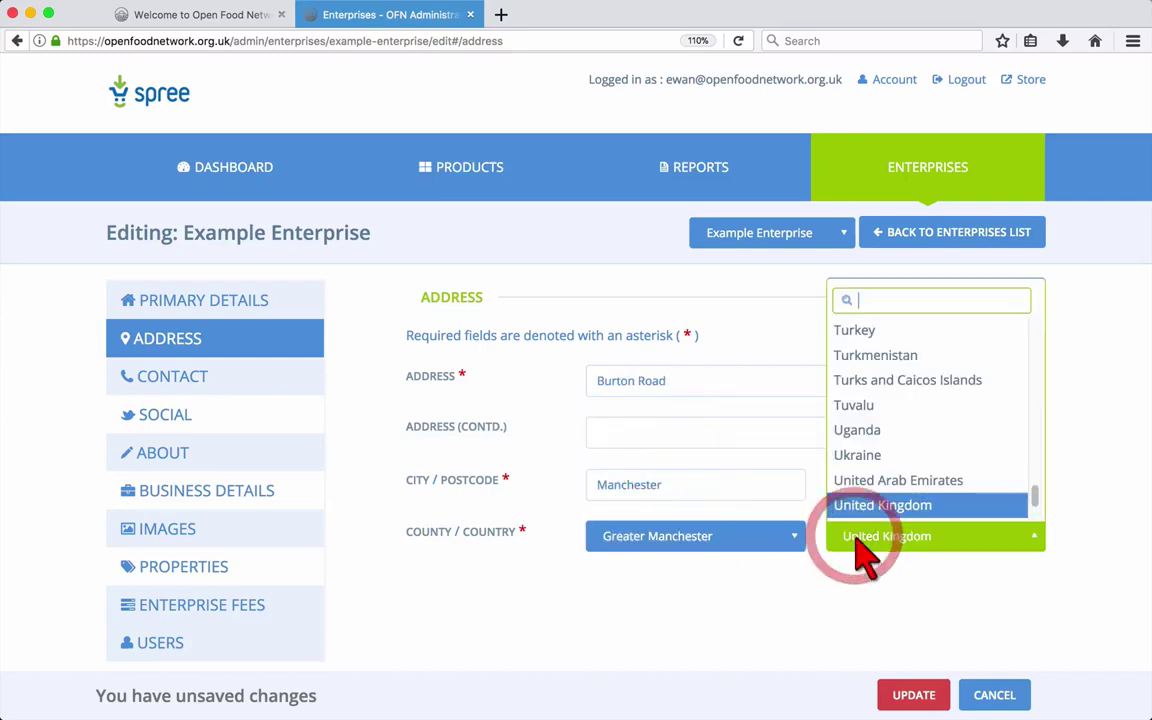
left_click(858, 547)
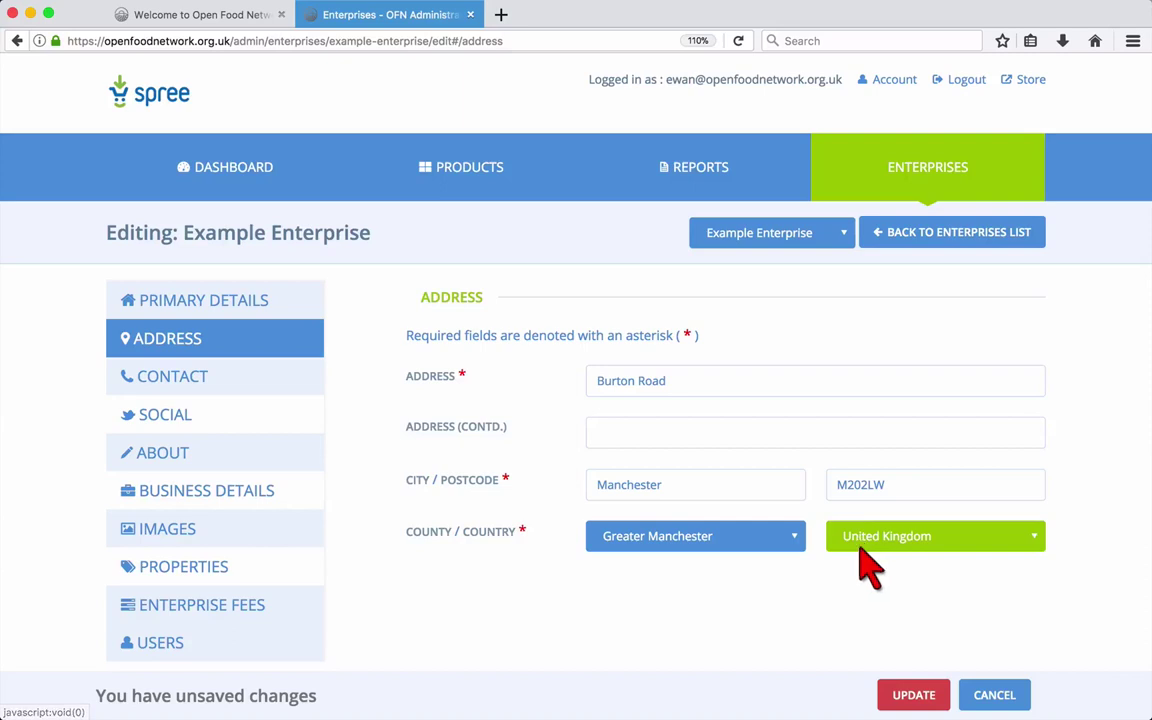
left_click(911, 693)
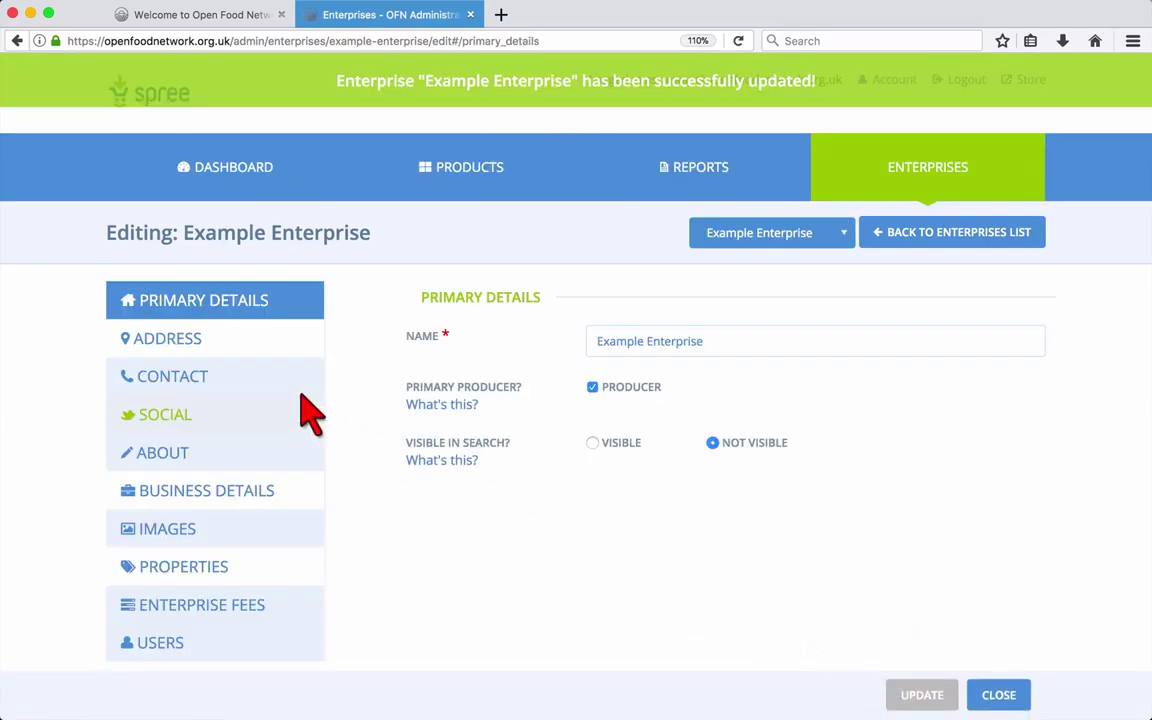
Review the saved Address, Contact and Social sections, then show the About section.
left_click(236, 342)
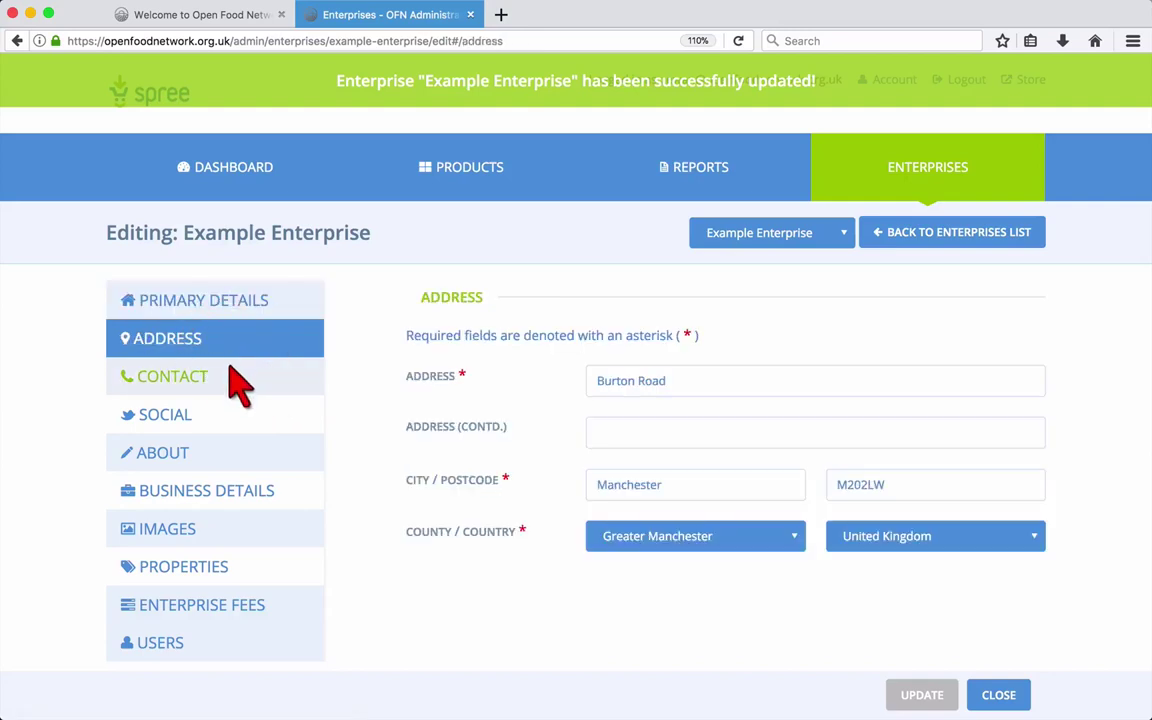
left_click(225, 378)
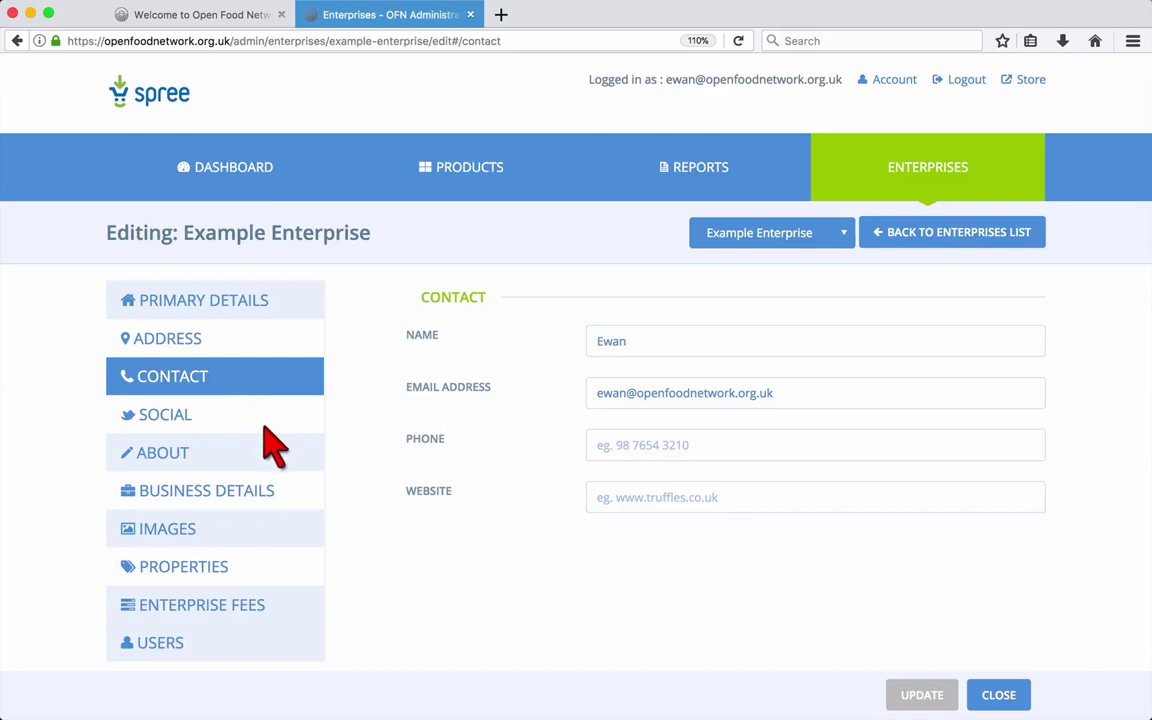
left_click(266, 420)
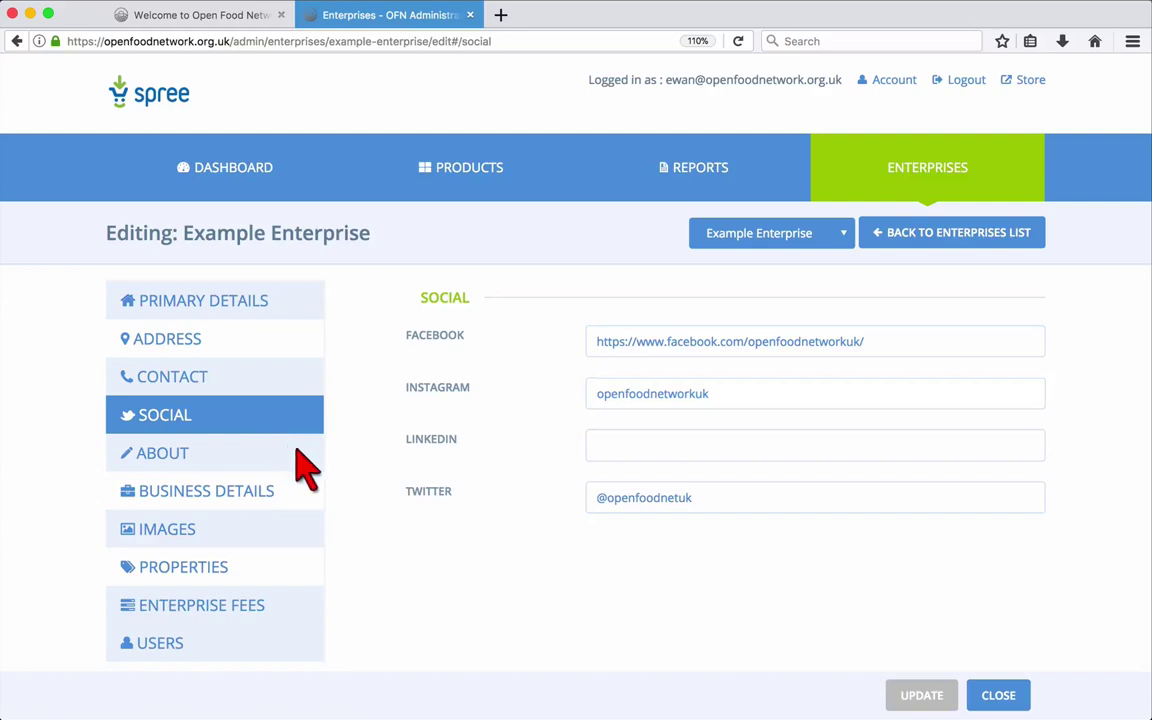
left_click(307, 458)
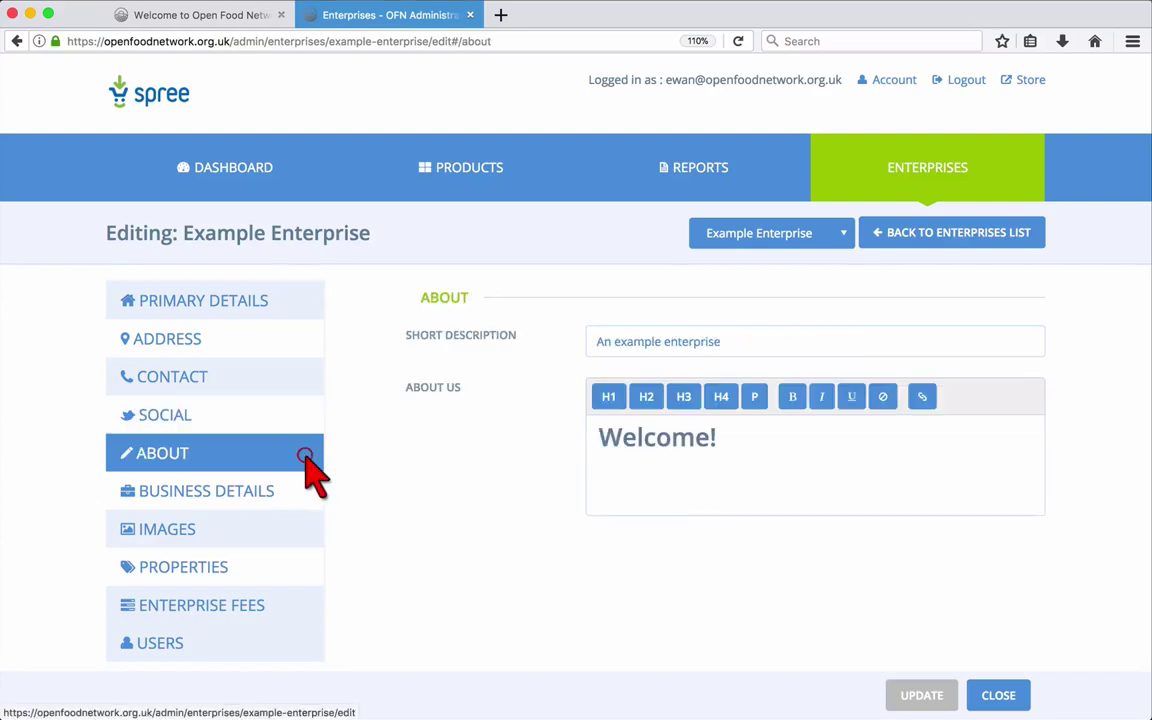
Extend the short description to 'An example enterprise, for our user guide!', add About Us text, save.
left_click(642, 343)
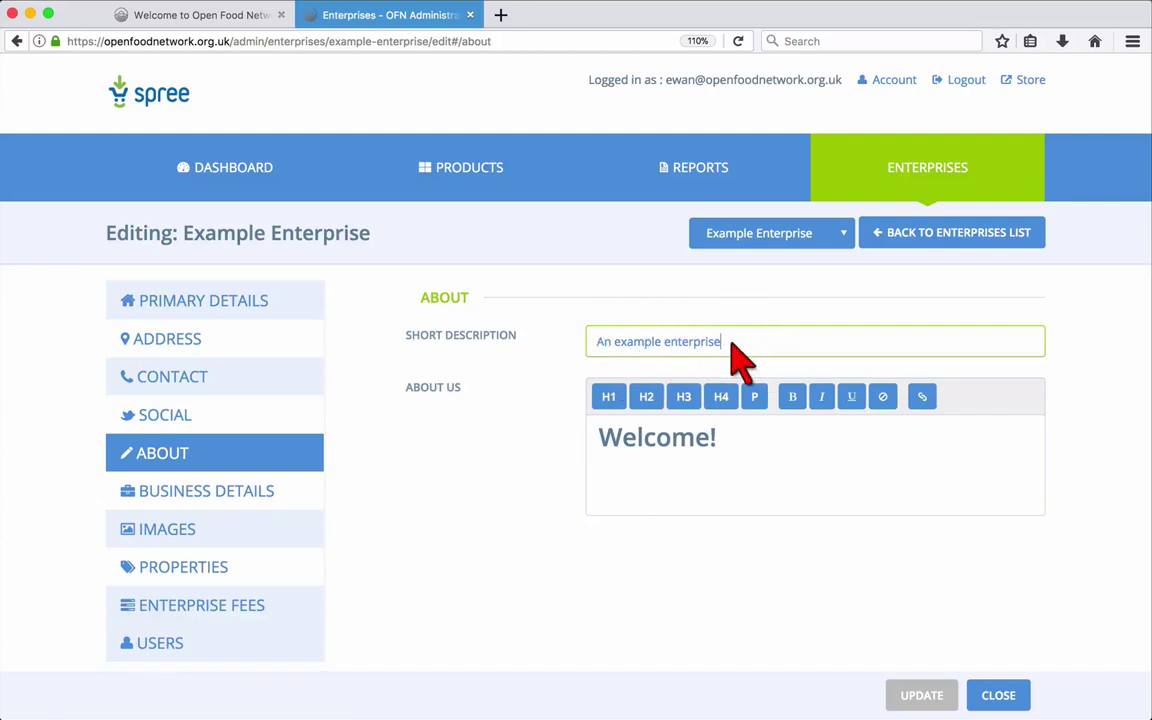
type(", for our user guide!")
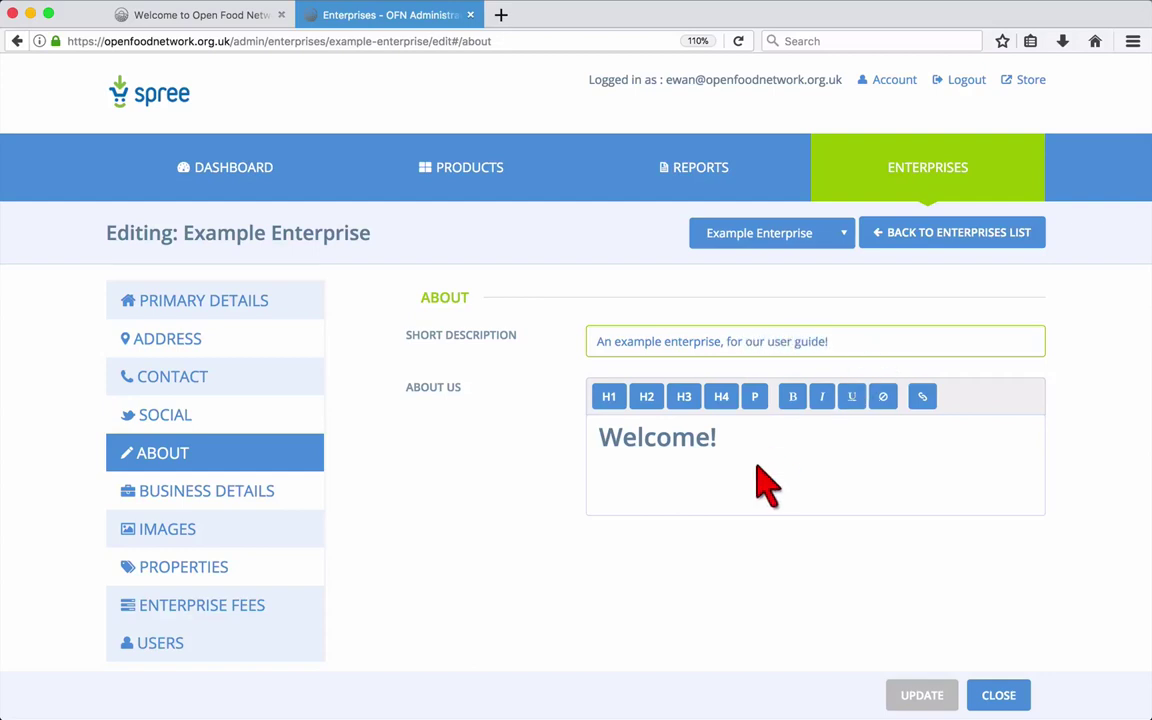
left_click(748, 466)
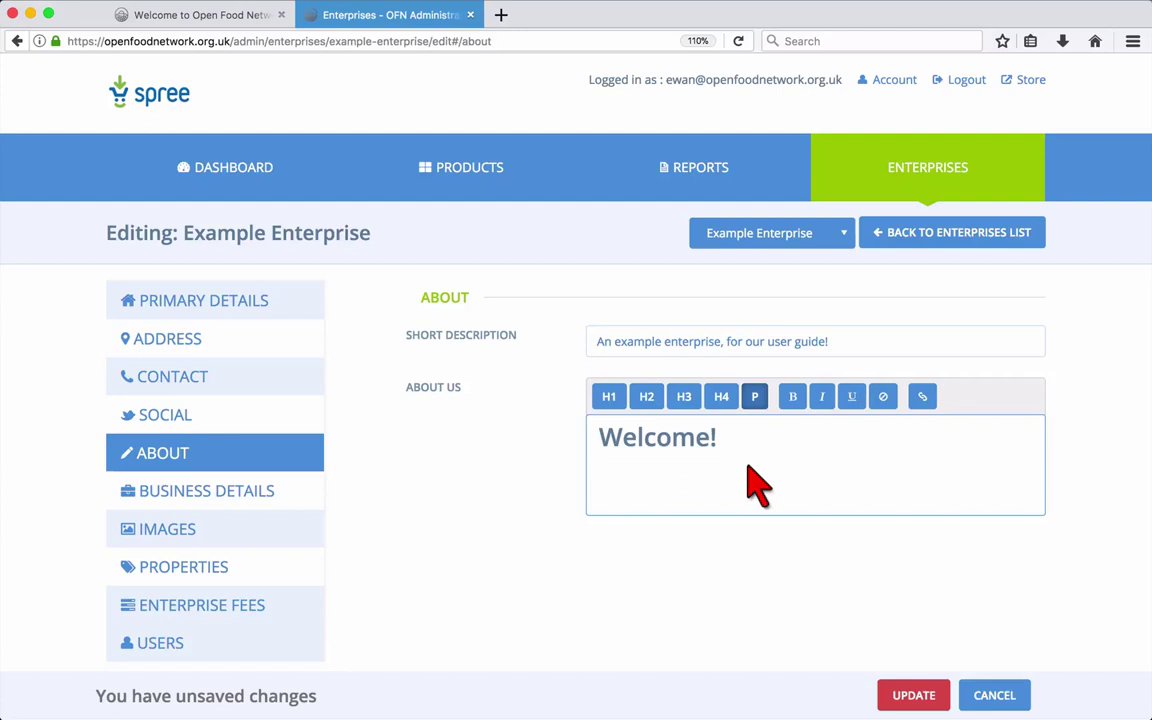
type("This is where you'll write a bit about you.")
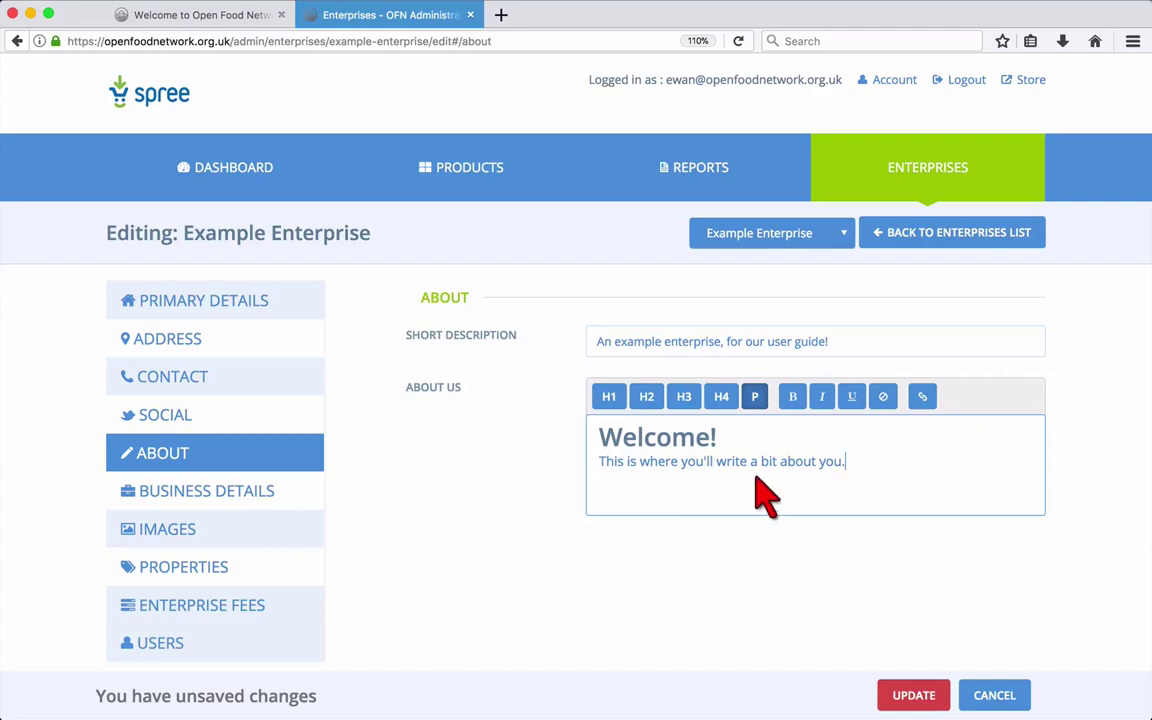
left_click(914, 697)
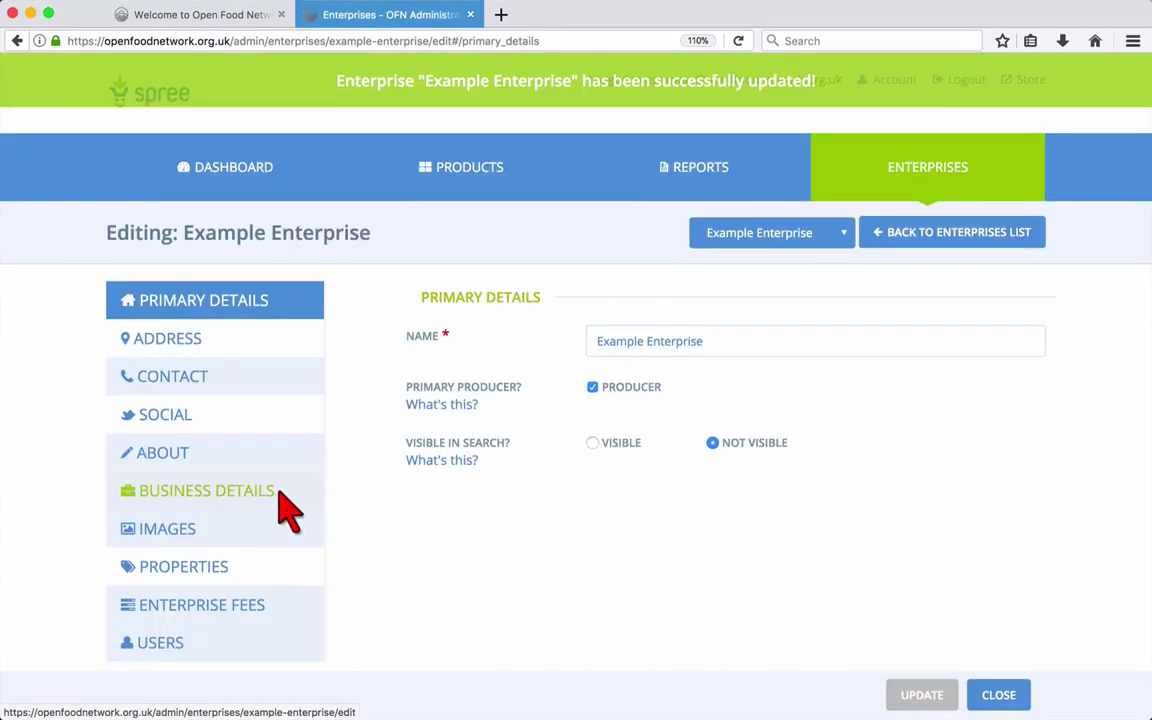
Look over the business details and invoice message, then show the Images section.
left_click(281, 497)
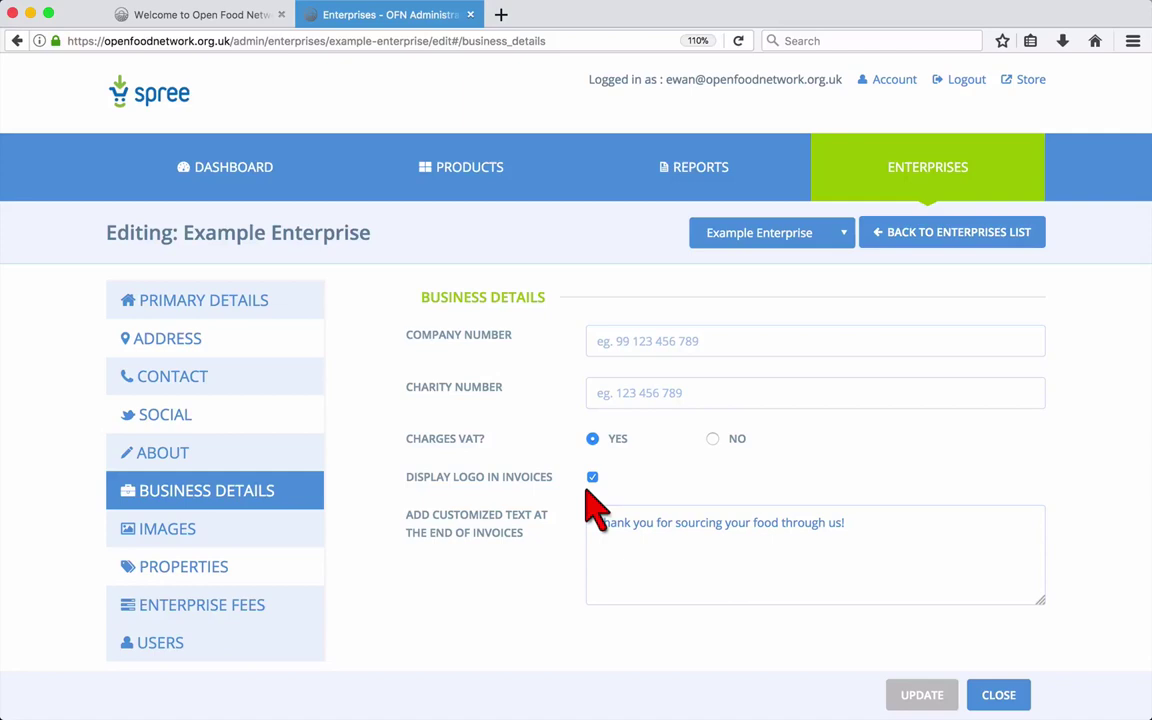
left_click(630, 545)
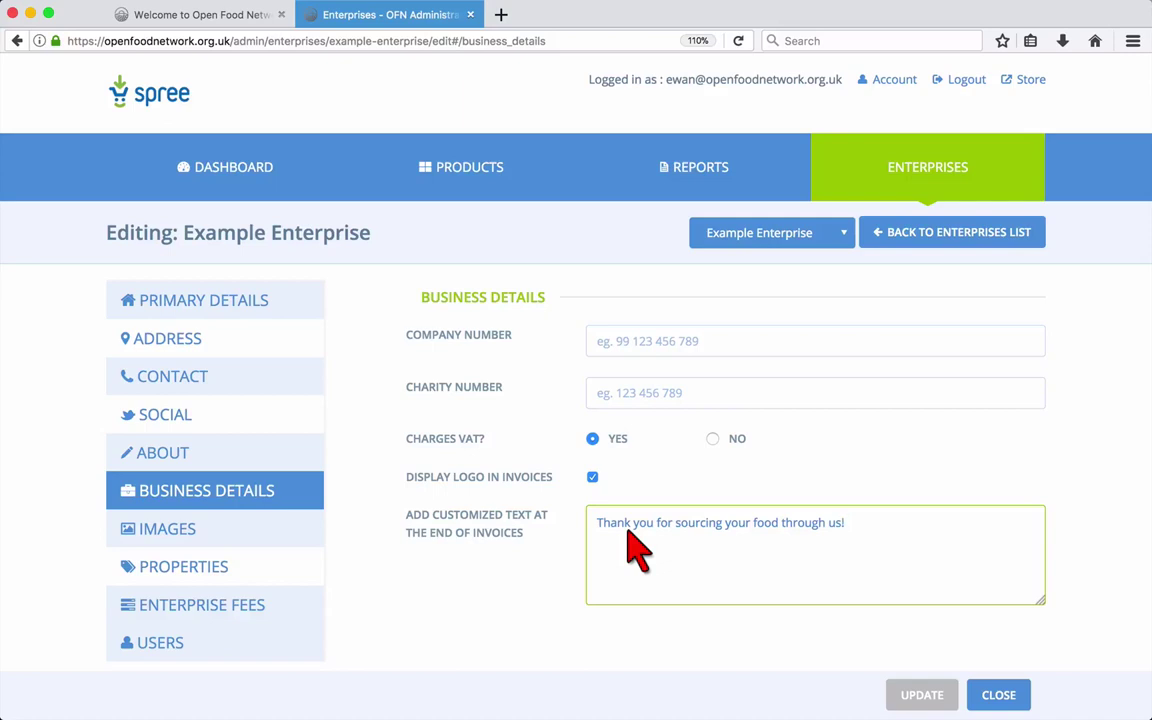
left_click(282, 540)
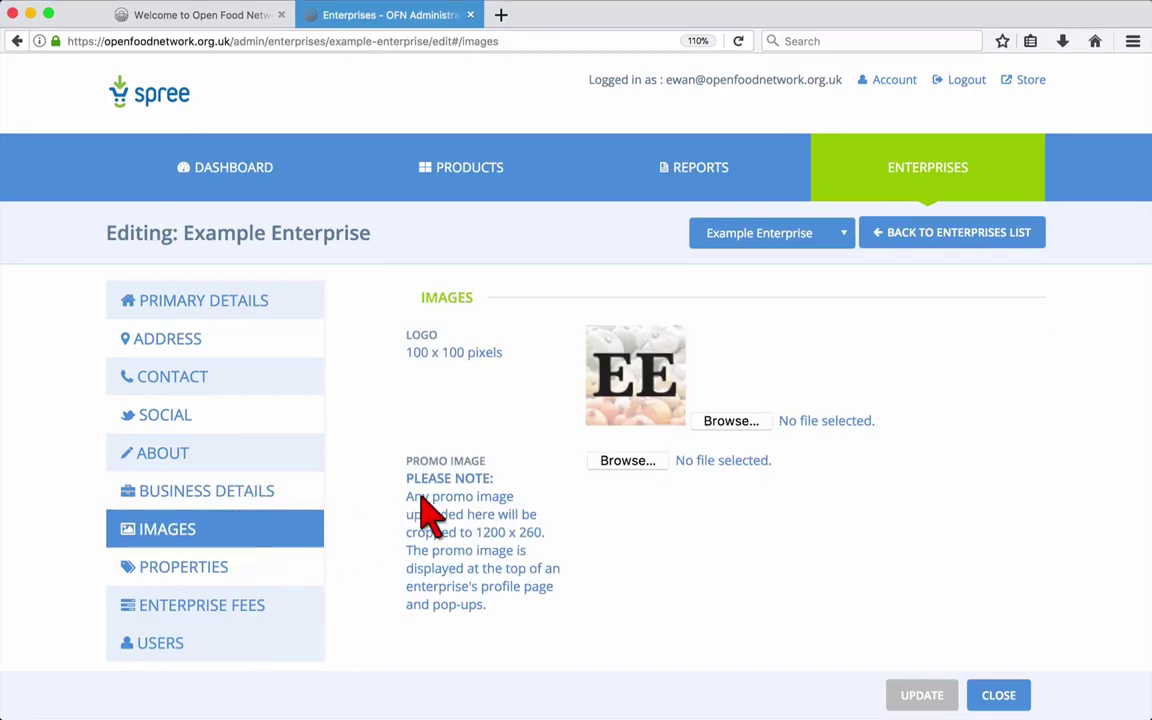
Choose logo.jpg as Example Enterprise's logo.
left_click(720, 421)
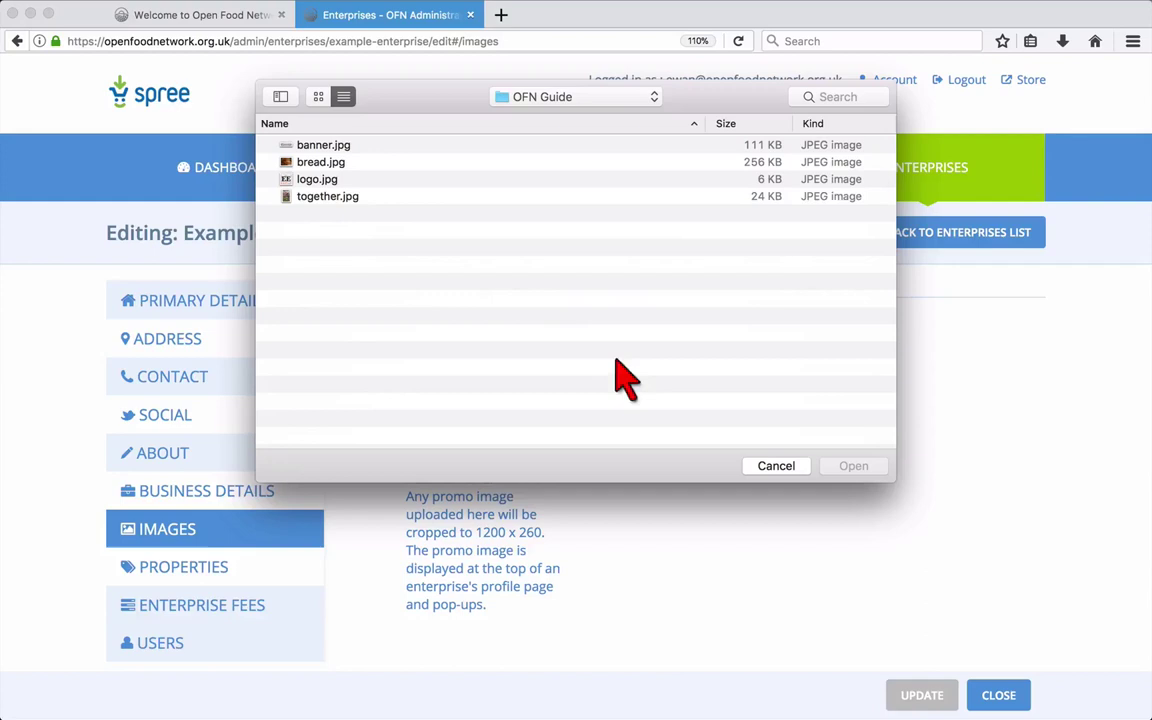
left_click(318, 179)
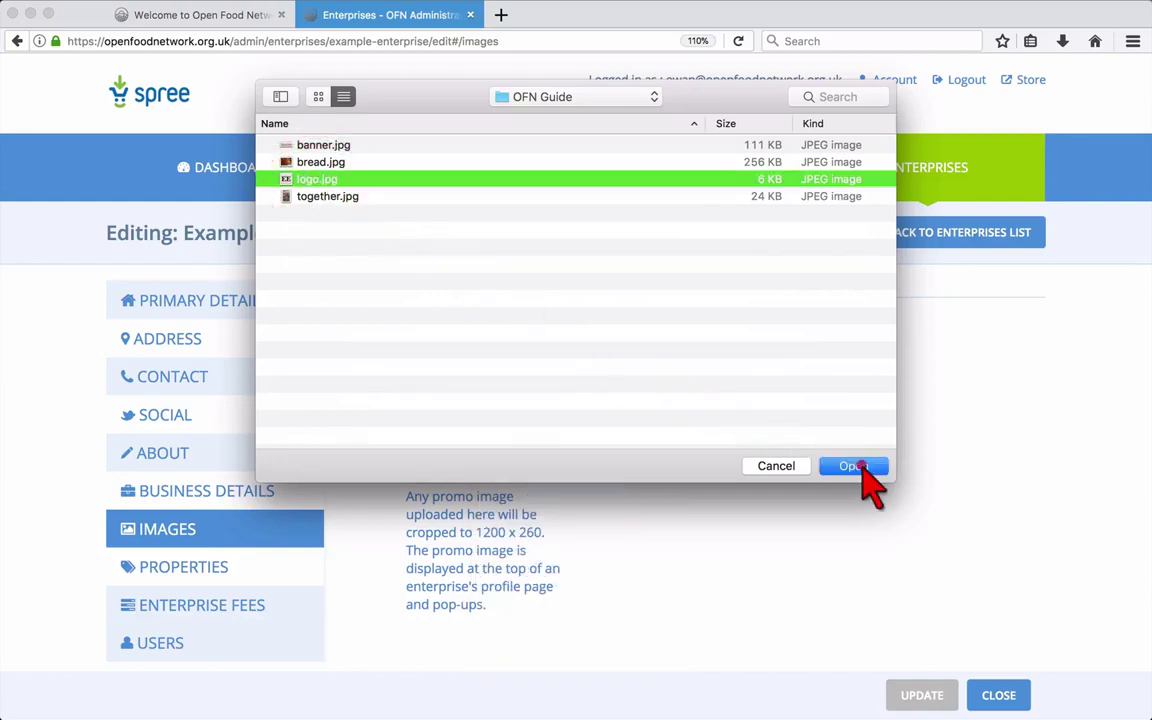
left_click(858, 468)
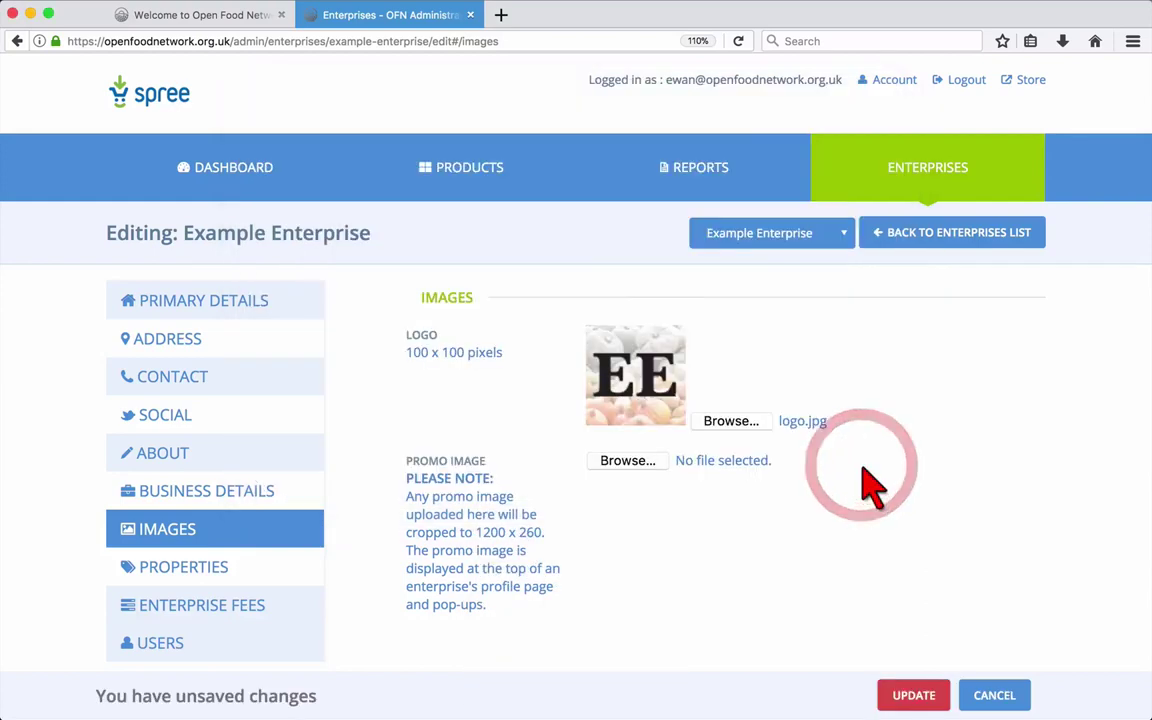
Choose banner.jpg as the promo image, save, and open the Properties section.
left_click(624, 462)
left_click(333, 147)
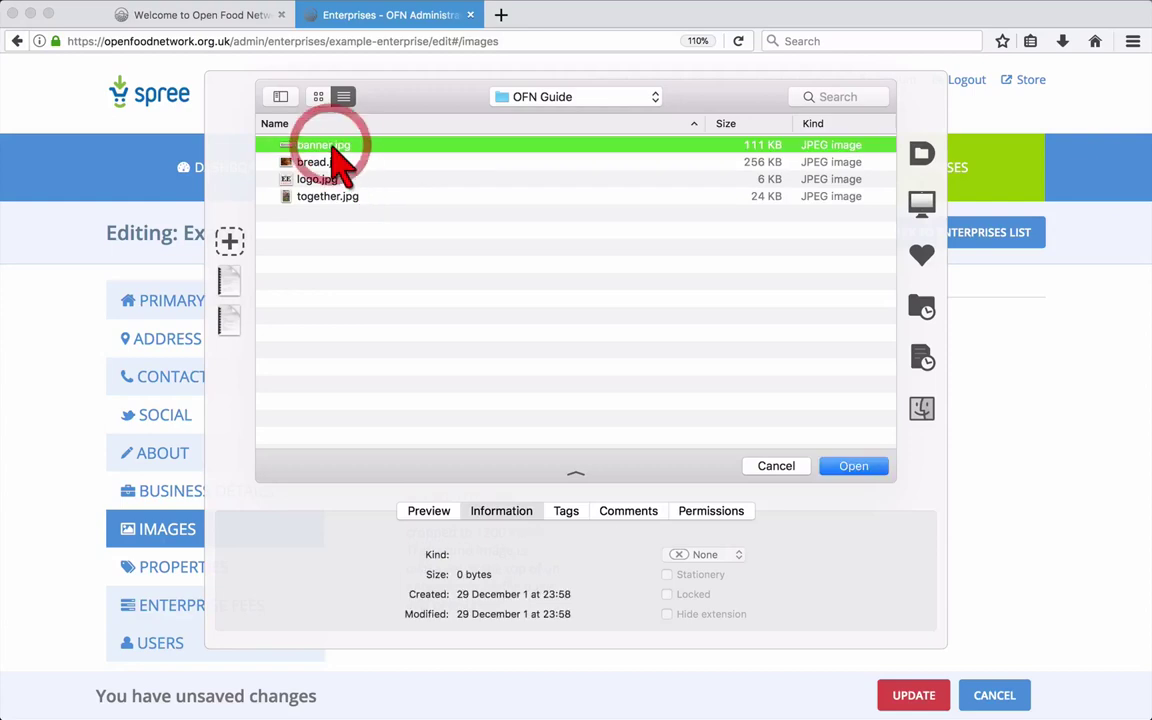
left_click(853, 467)
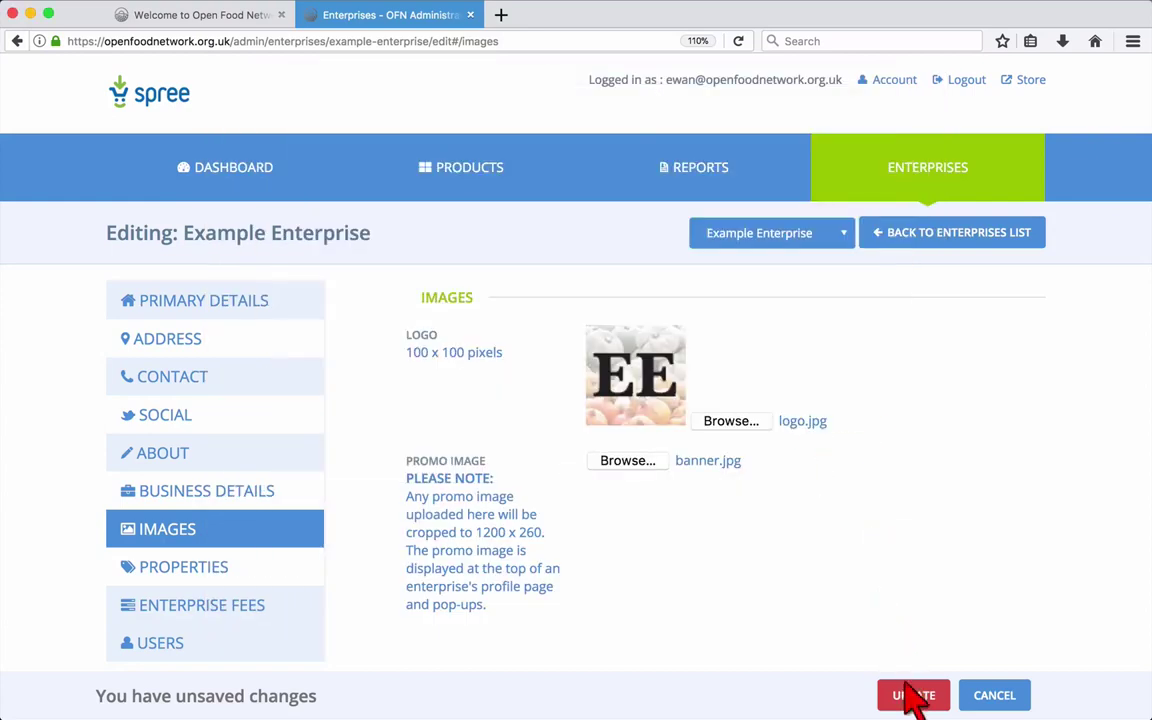
left_click(911, 698)
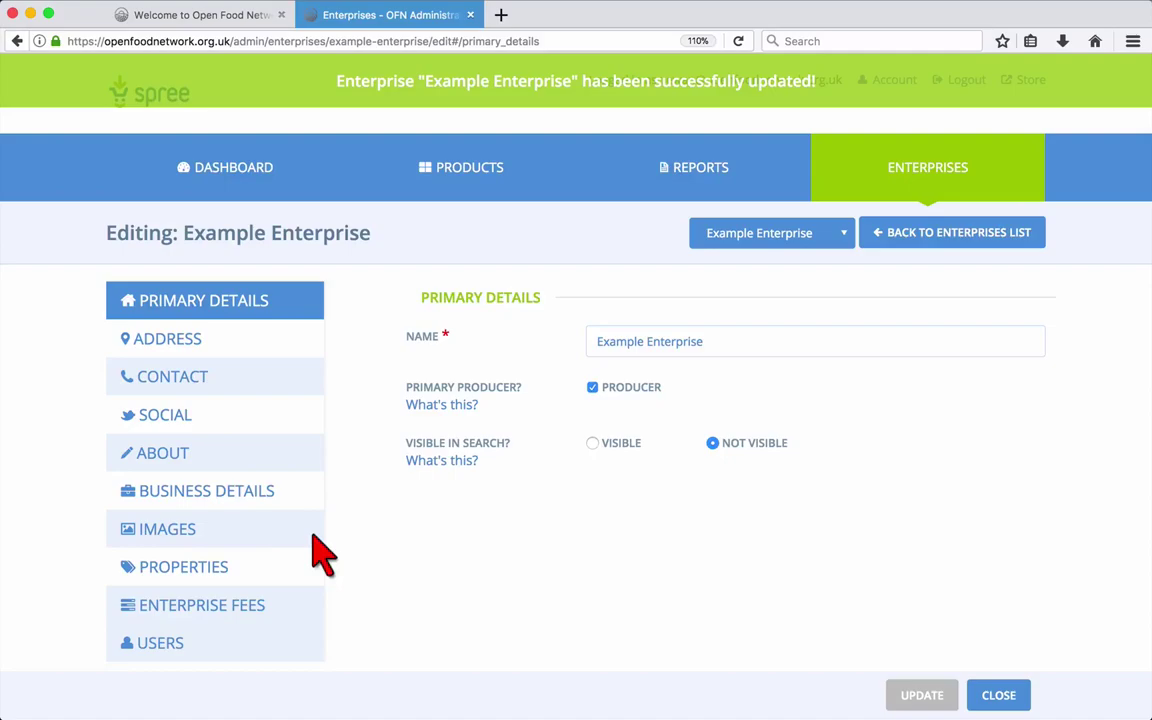
left_click(278, 535)
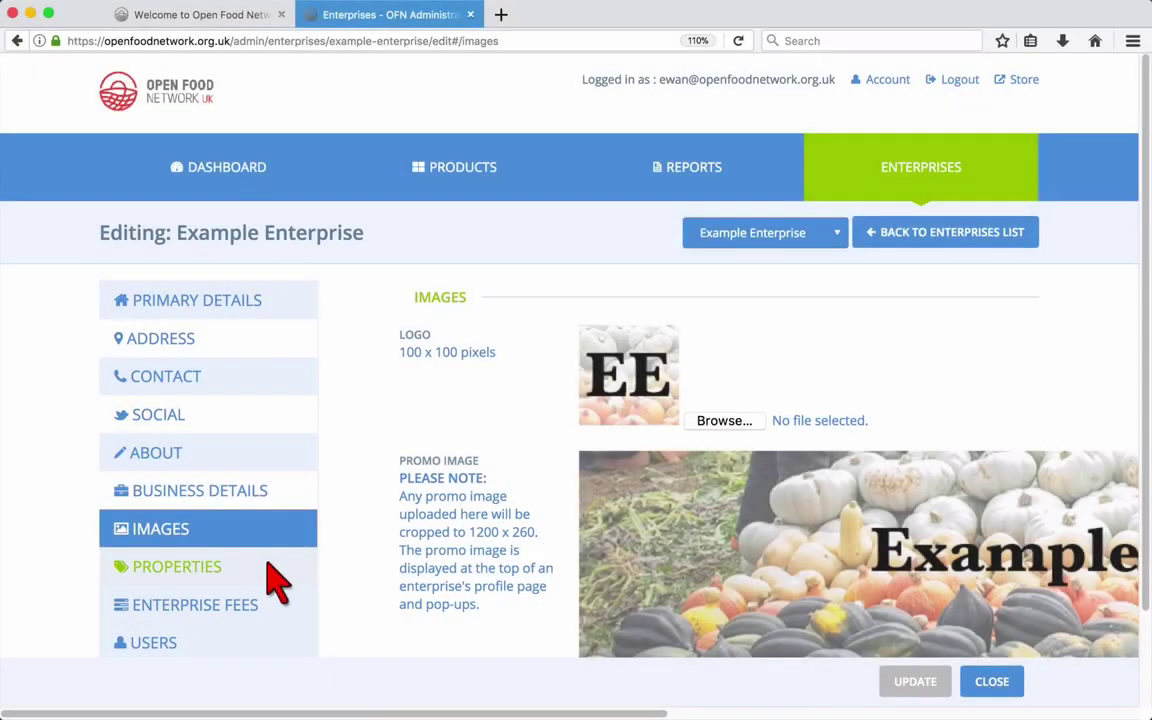
left_click(275, 580)
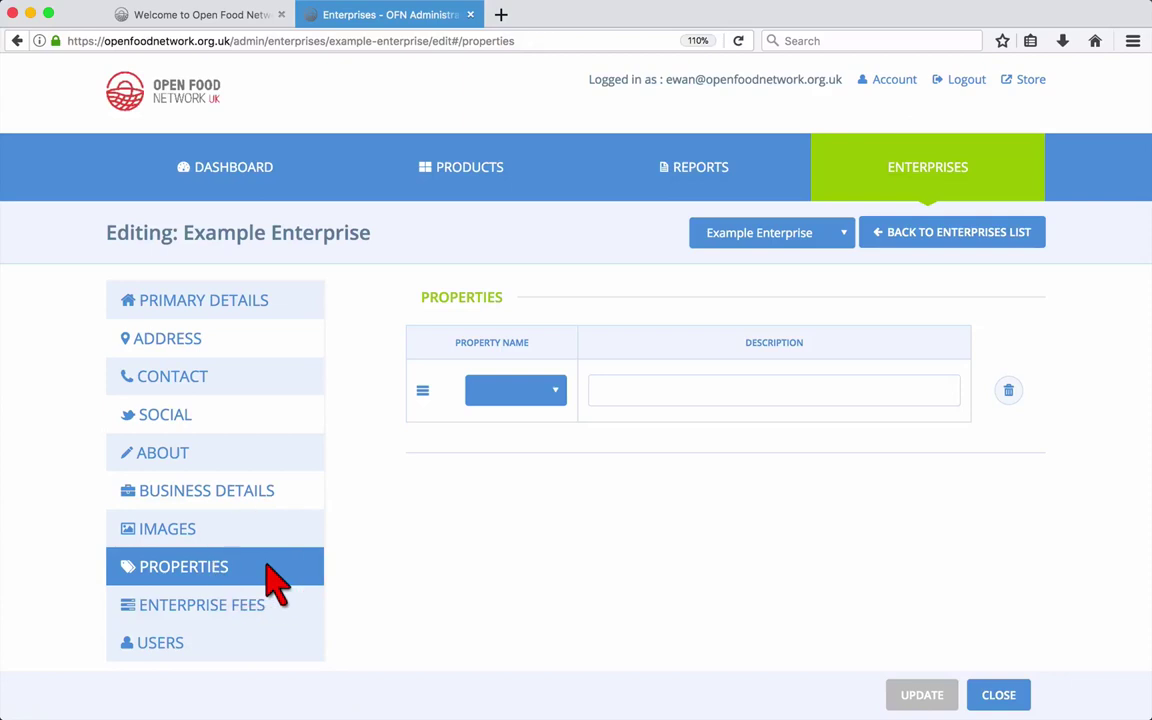
Pick Certified Organic as the property name and save it.
left_click(503, 405)
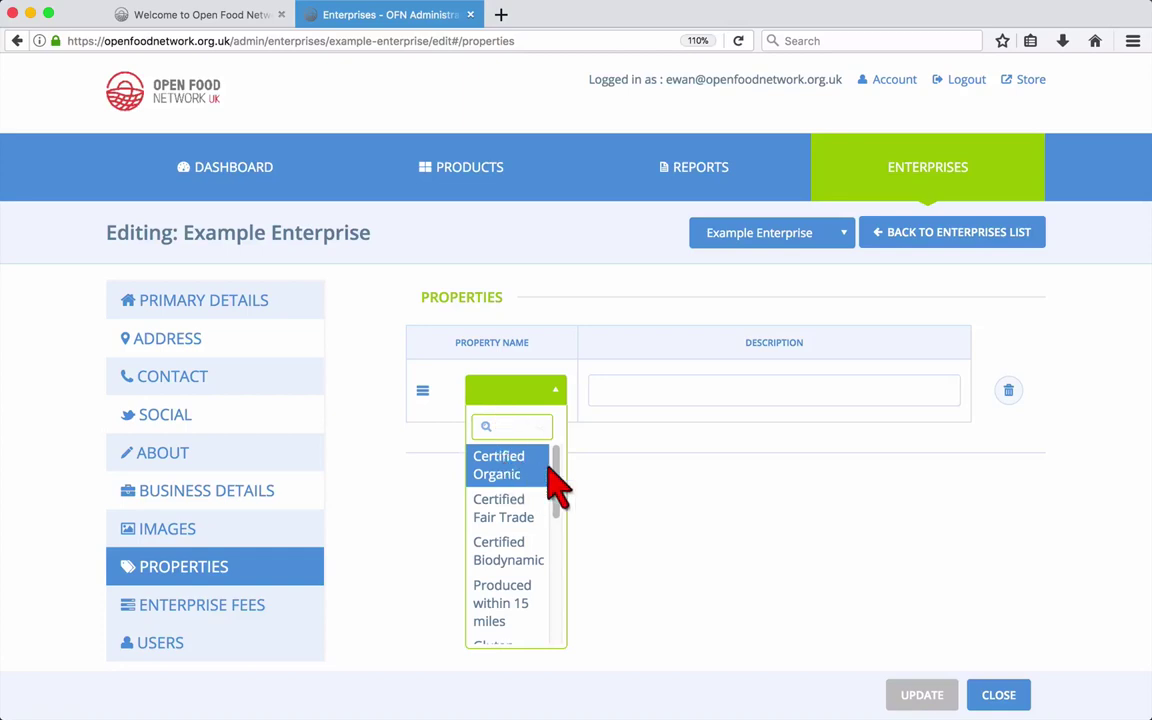
scroll(562, 495, "down", 1)
mouse_move(557, 478)
left_mouse_down()
mouse_move(557, 594)
mouse_move(556, 465)
left_mouse_up()
left_click(517, 464)
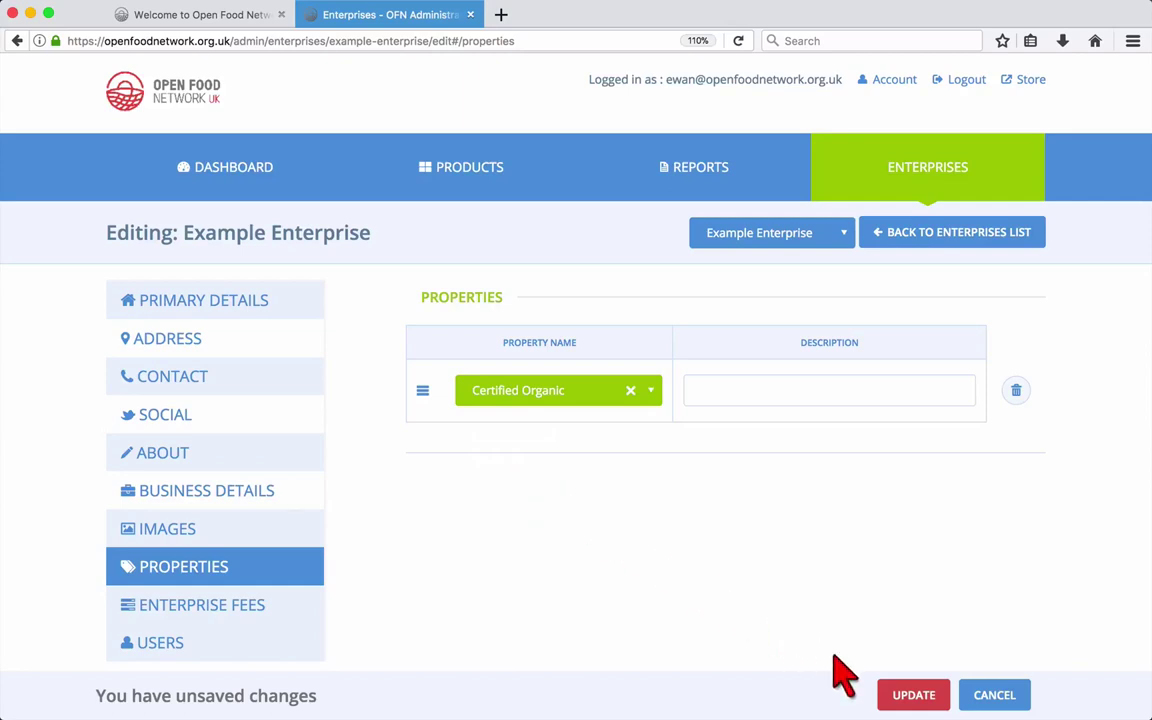
left_click(905, 697)
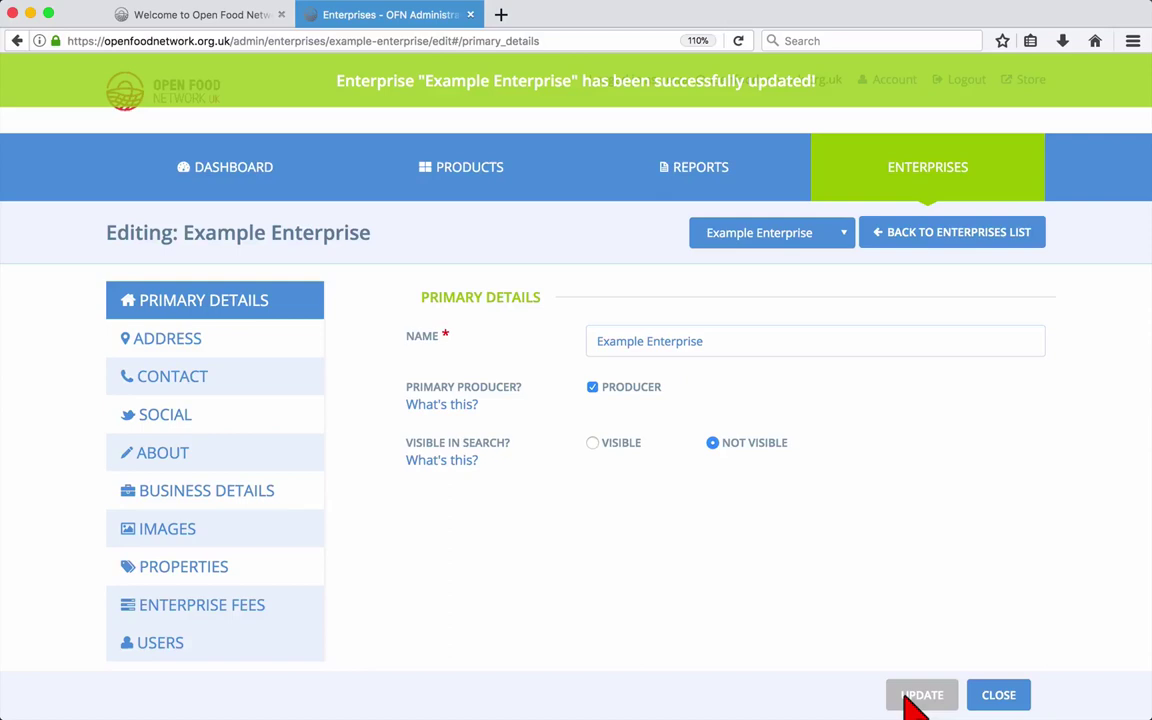
left_click(238, 565)
Show Example Enterprise's Users section and read the help notes for Owner, Notifications and Managers.
left_click(260, 650)
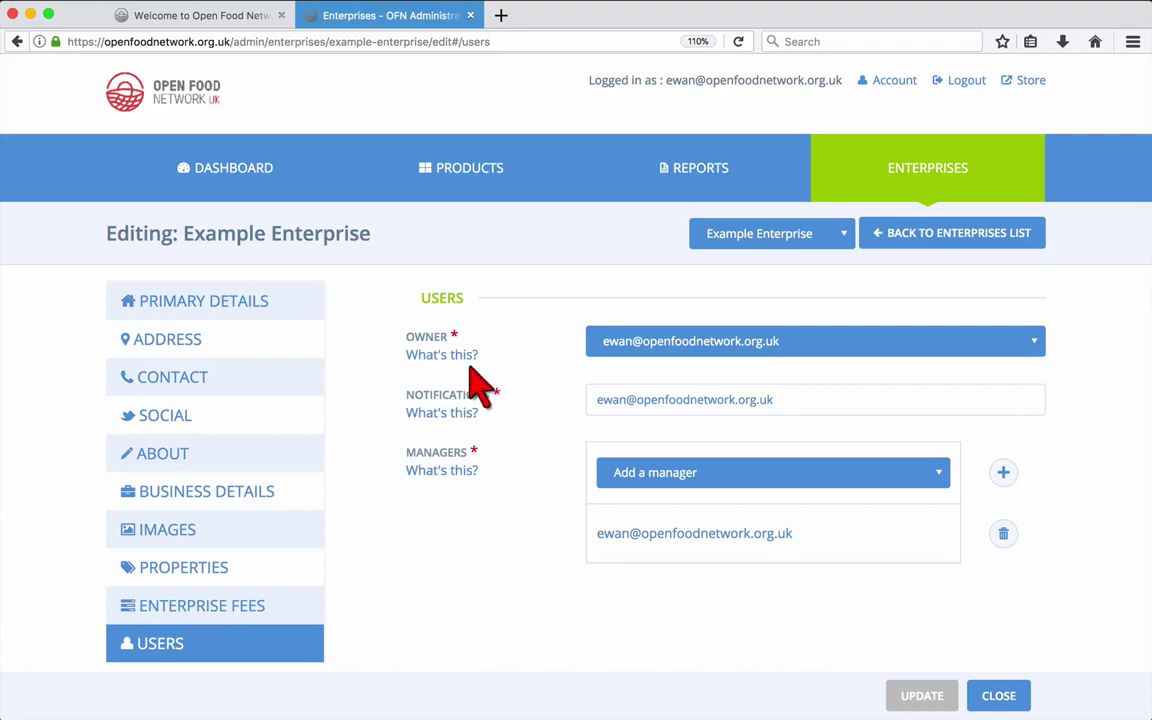
mouse_move(461, 362)
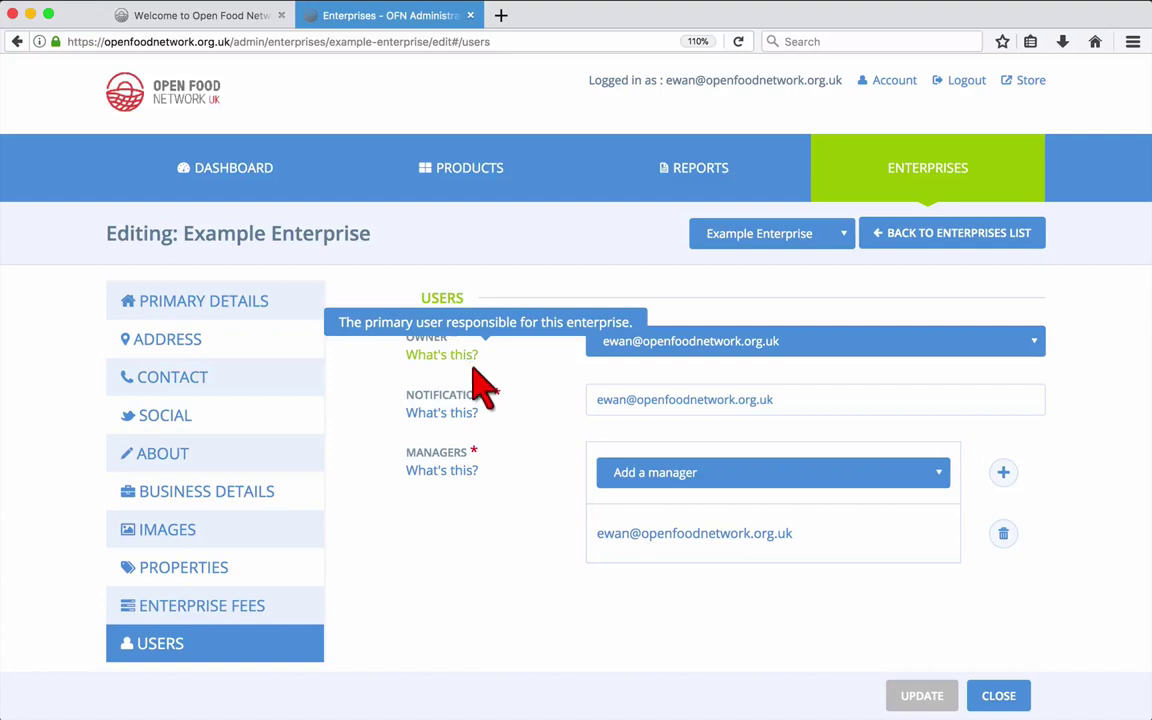
mouse_move(463, 416)
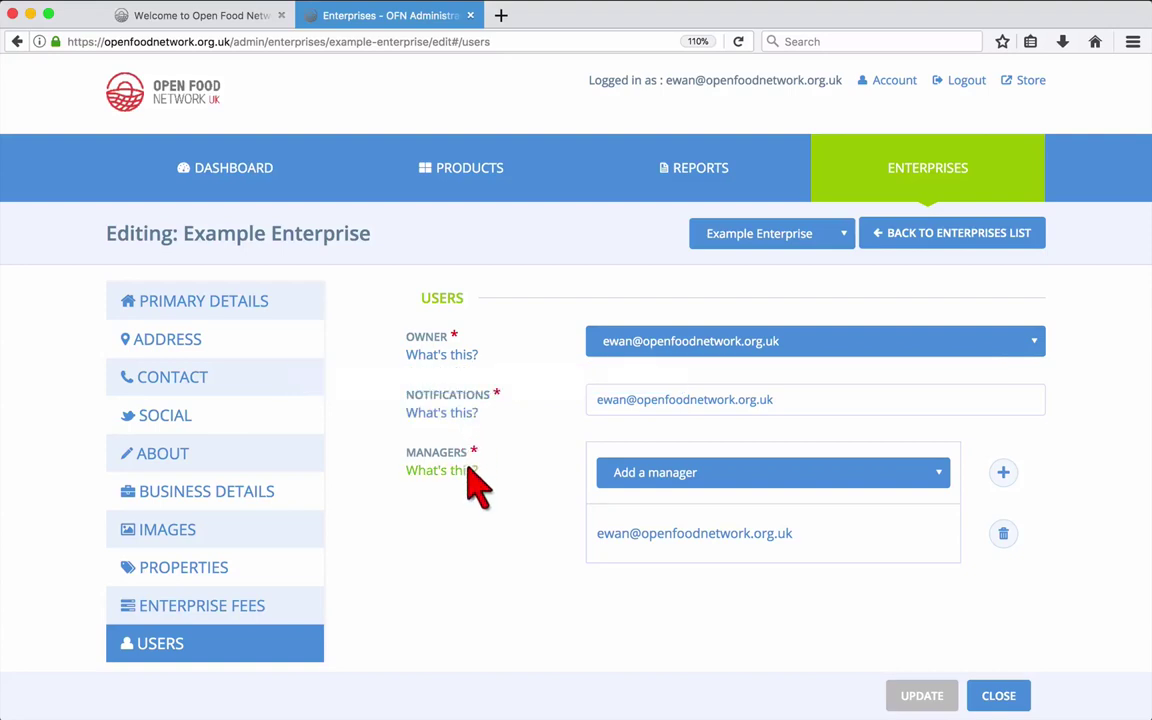
mouse_move(466, 480)
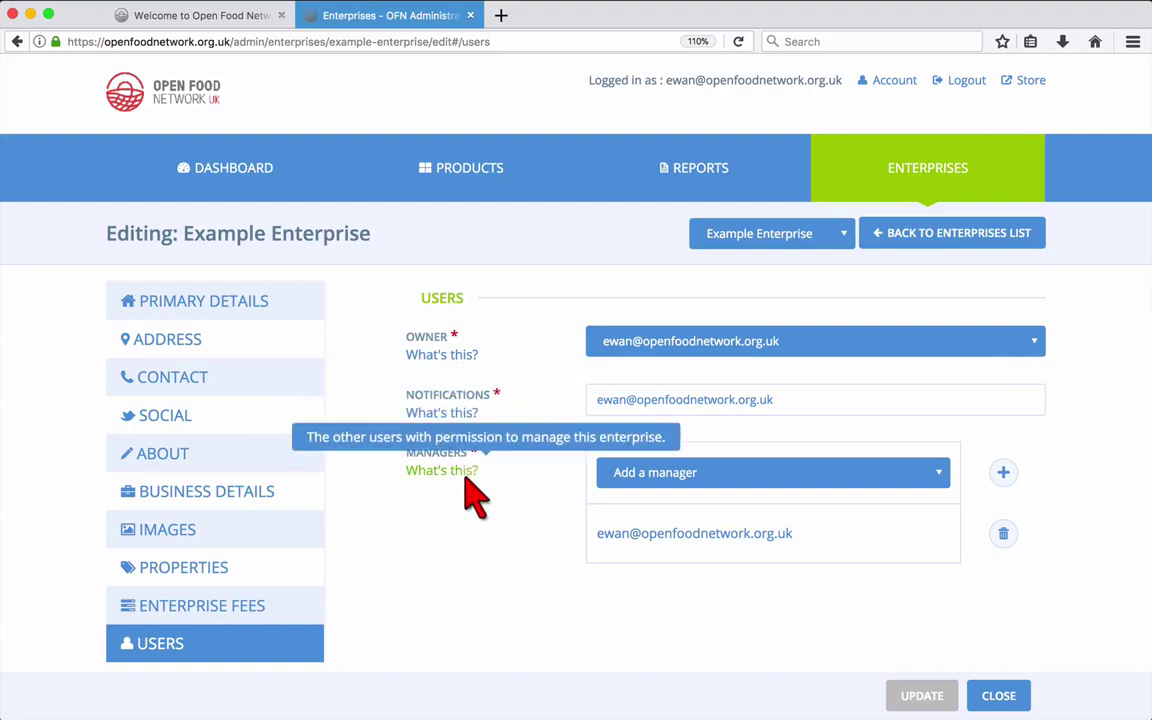
Find the test user by e-mail address, add it as a second manager, and save.
left_click(640, 478)
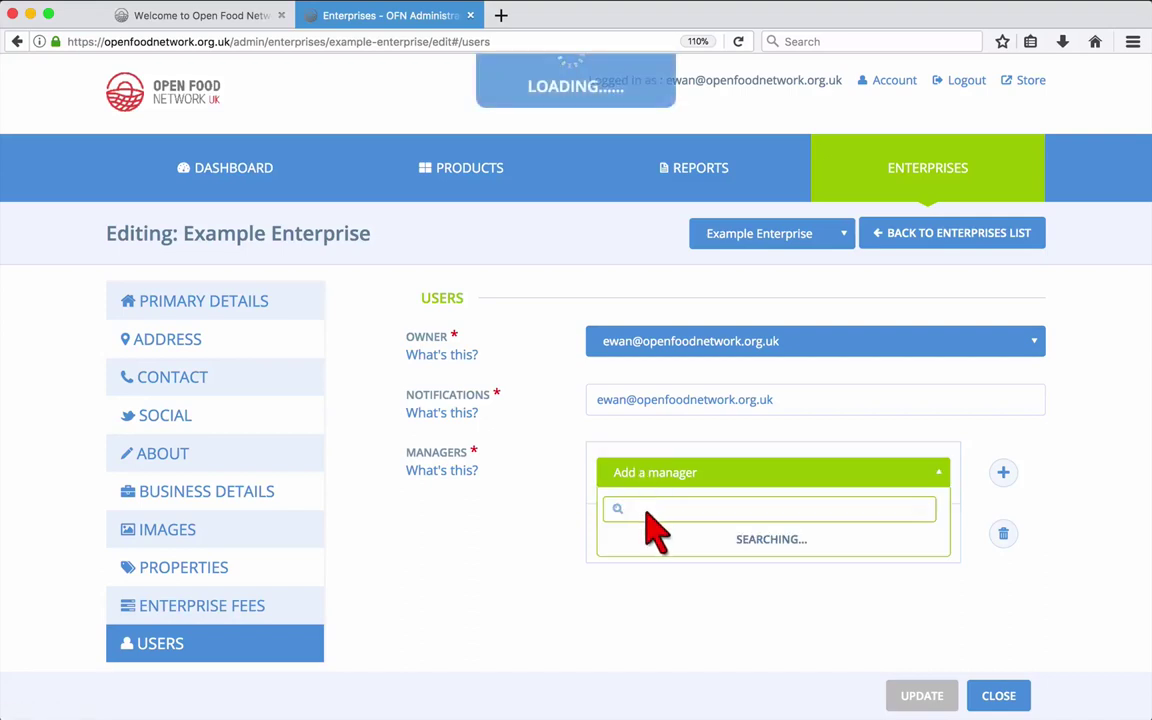
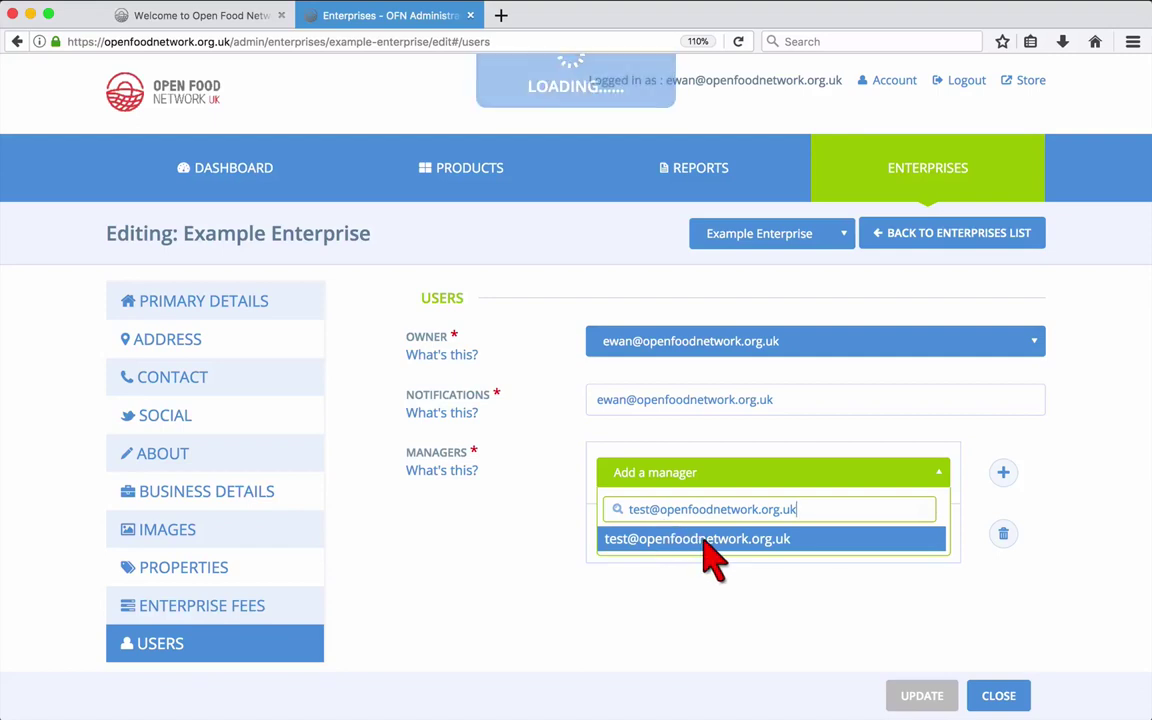
left_click(704, 541)
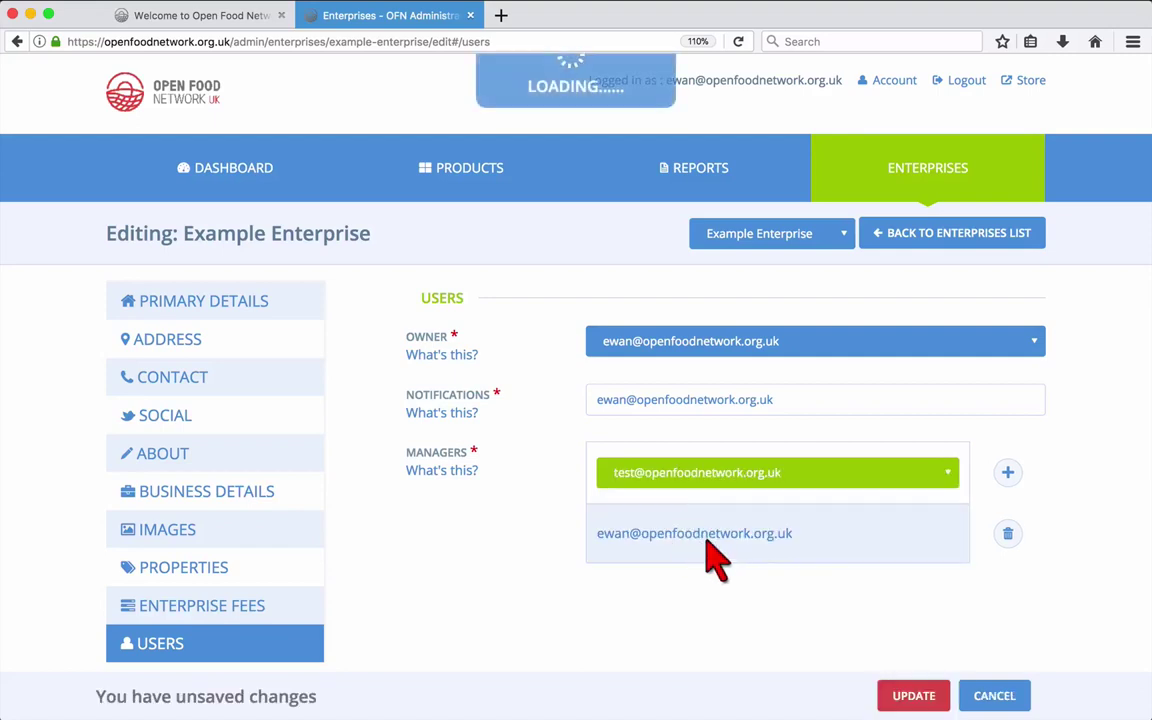
left_click(1008, 473)
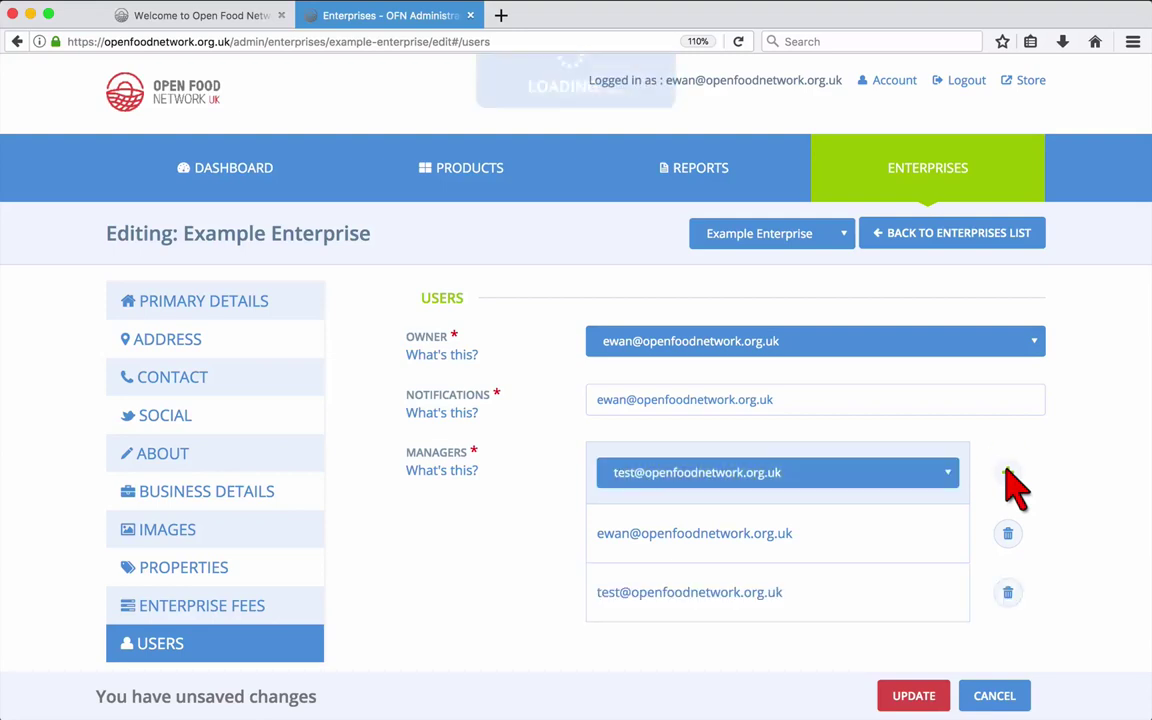
left_click(914, 697)
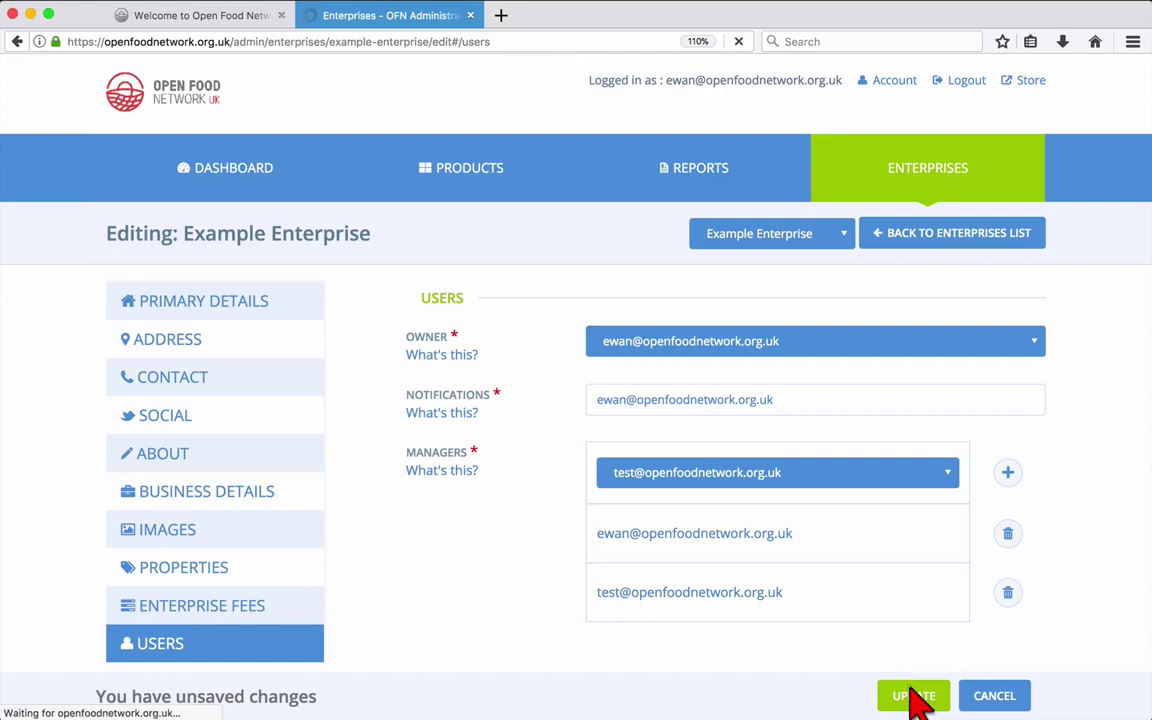